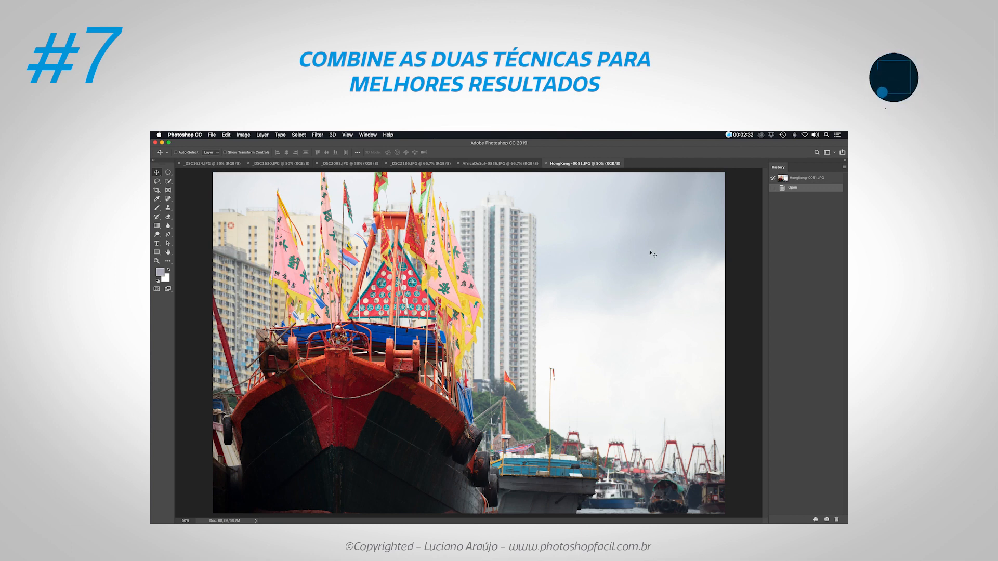
Step: Apply Shadows/Highlights to the harbour boat photo with Shadows at 35% and Highlights at 37%
{"action": "left_click", "coordinate": [242, 135]}
{"action": "mouse_move", "coordinate": [247, 156]}
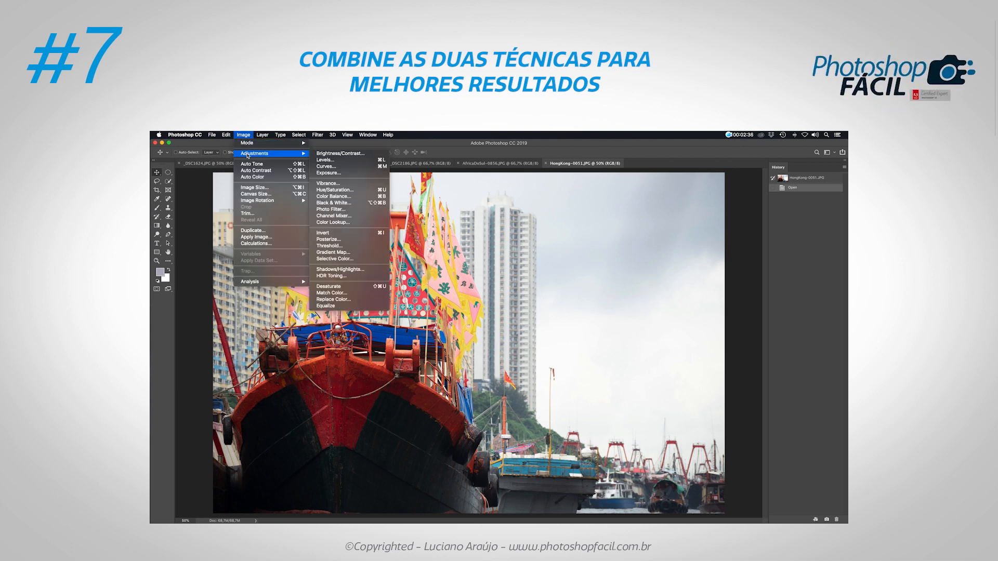
{"action": "left_click", "coordinate": [371, 270]}
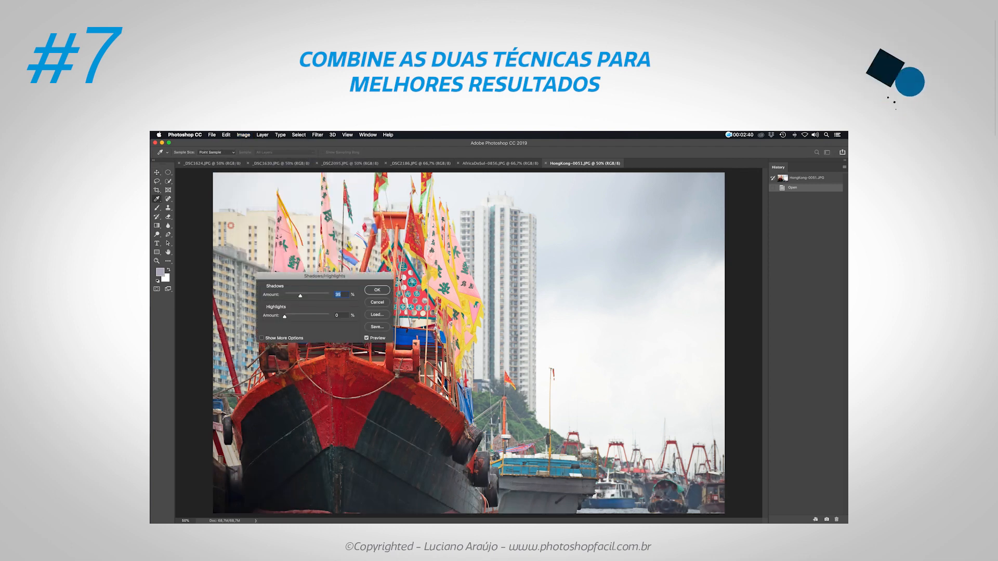
{"action": "left_click_drag", "start_coordinate": [372, 281], "coordinate": [683, 258]}
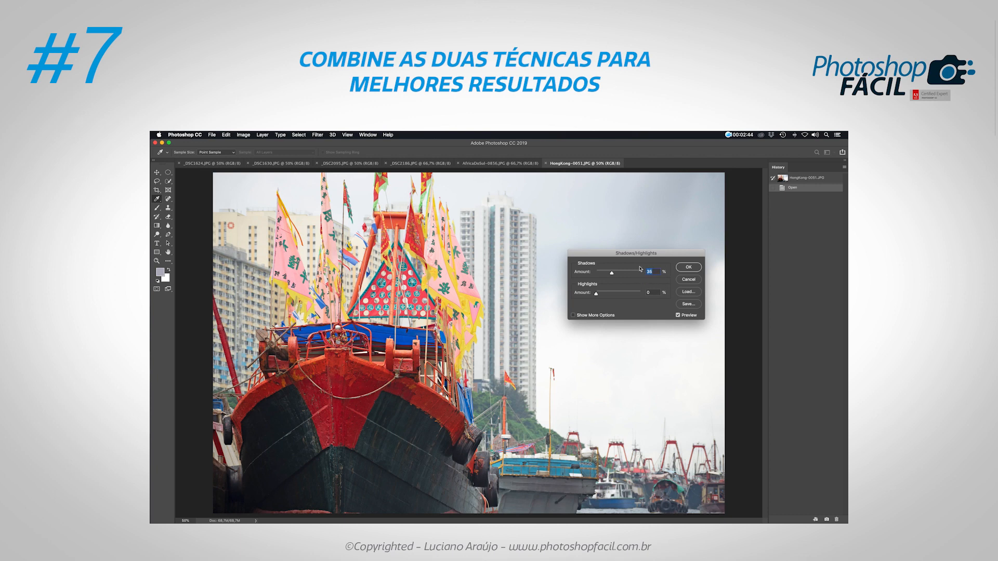
{"action": "left_click_drag", "start_coordinate": [640, 254], "coordinate": [442, 267]}
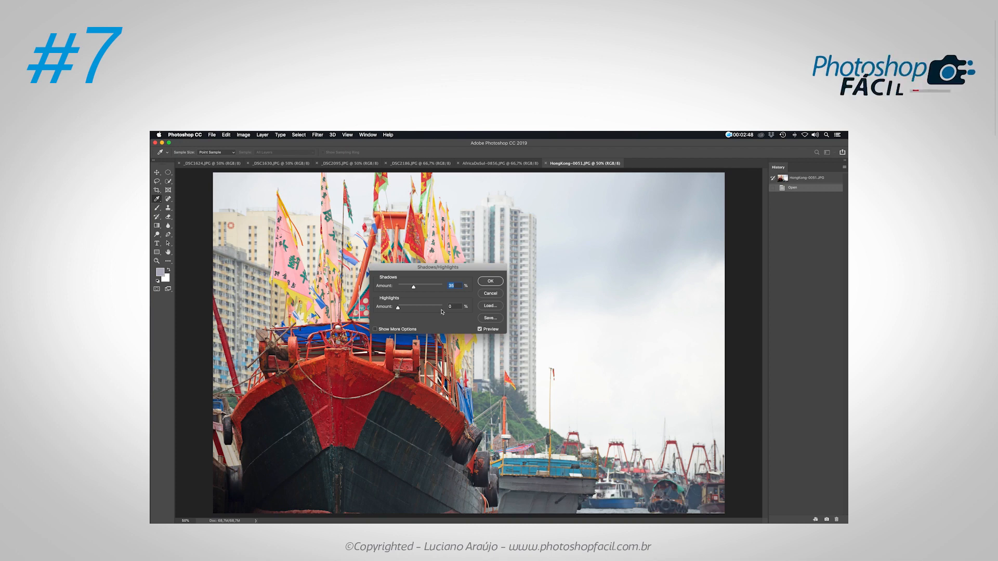
{"action": "left_click_drag", "start_coordinate": [408, 310], "coordinate": [412, 310]}
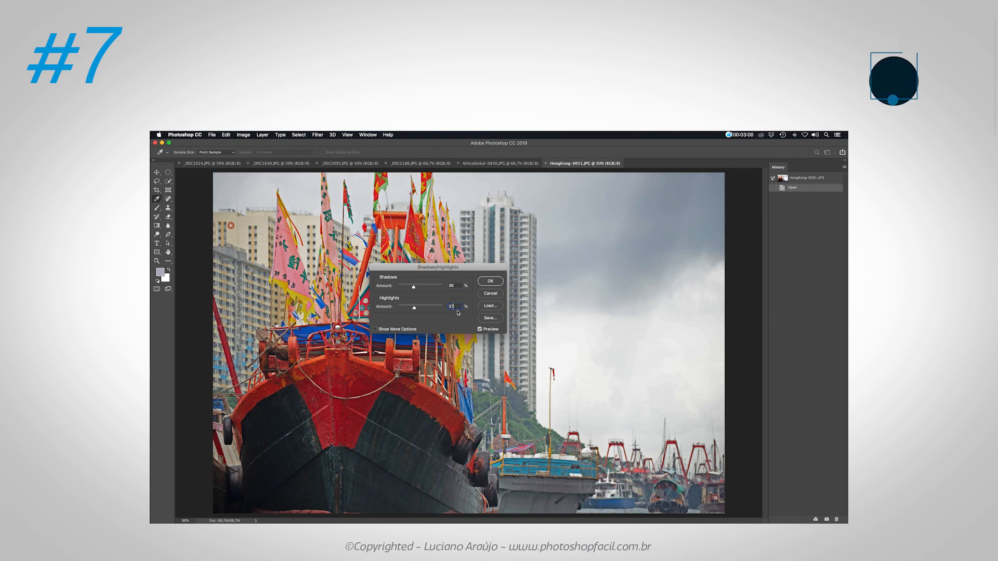
{"action": "left_click", "coordinate": [490, 281]}
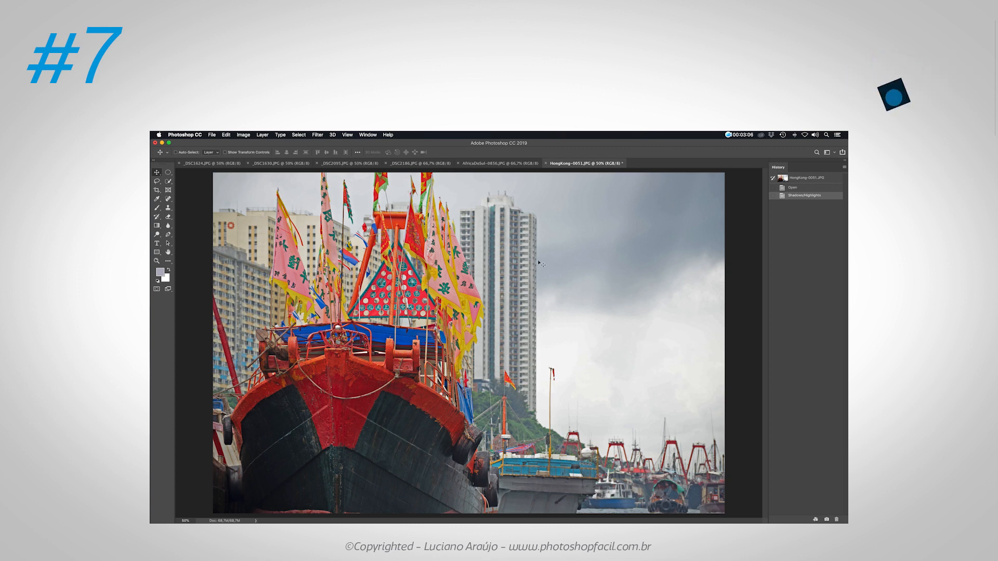
Step: Apply Brightness/Contrast to the boat photo with Brightness 15 and Contrast 23
{"action": "left_click", "coordinate": [245, 135]}
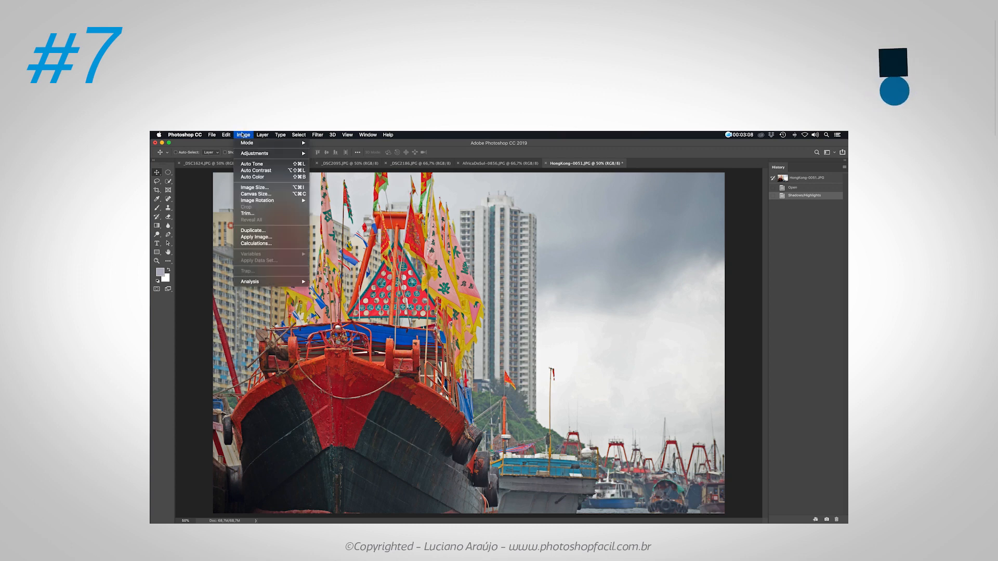
{"action": "mouse_move", "coordinate": [281, 153]}
{"action": "left_click", "coordinate": [375, 155]}
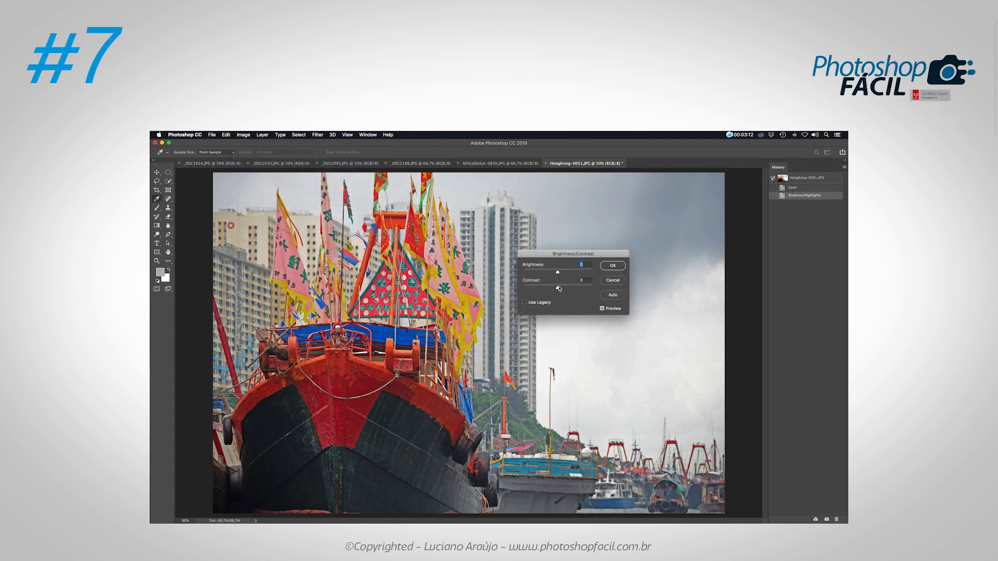
{"action": "left_click_drag", "start_coordinate": [559, 288], "coordinate": [567, 289]}
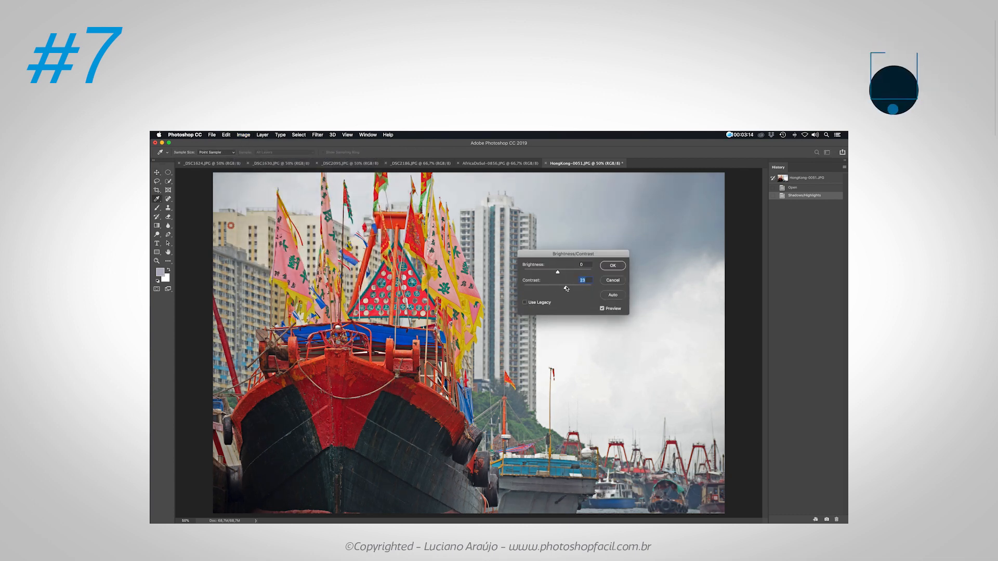
{"action": "left_click_drag", "start_coordinate": [558, 271], "coordinate": [562, 273]}
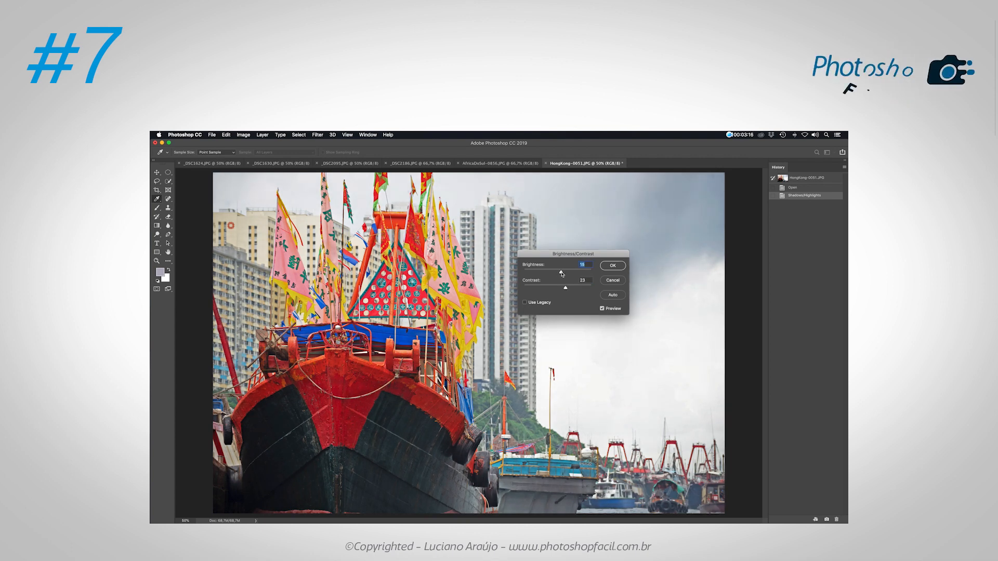
{"action": "left_click", "coordinate": [613, 265]}
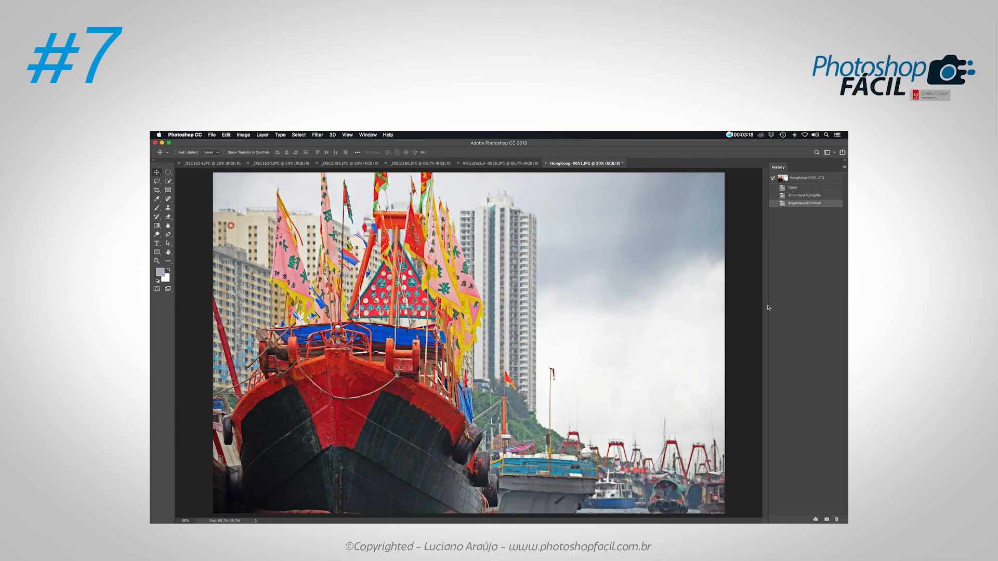
Step: Compare the boat photo's original and final history states, and close the photo without saving
{"action": "left_click", "coordinate": [803, 180]}
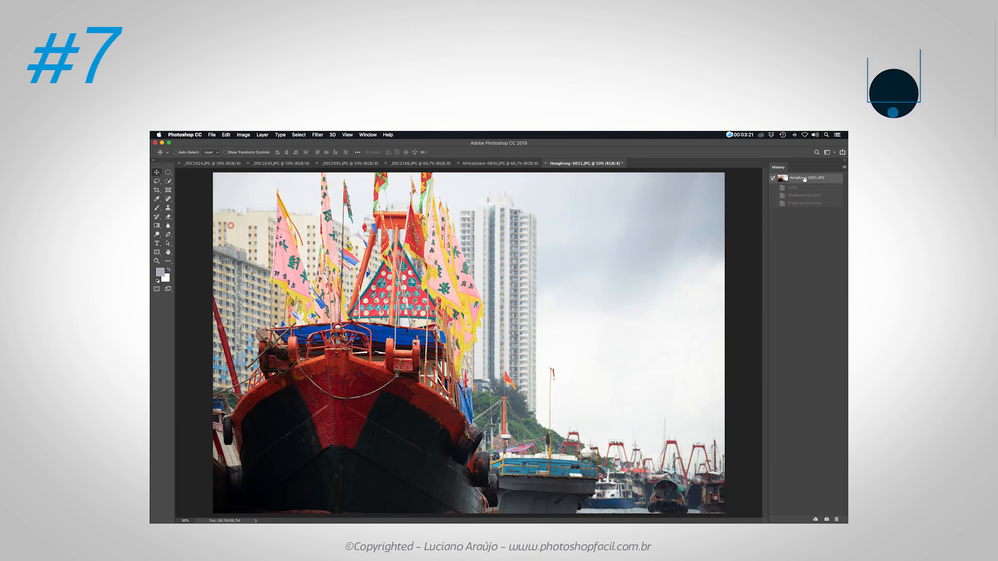
{"action": "left_click", "coordinate": [807, 203]}
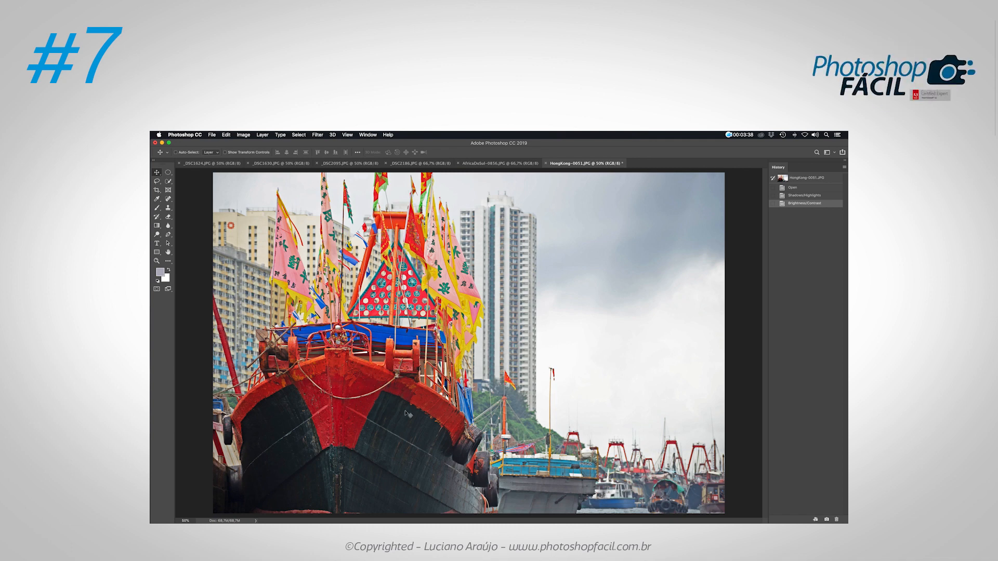
{"action": "left_click", "coordinate": [793, 179]}
{"action": "left_click", "coordinate": [804, 204]}
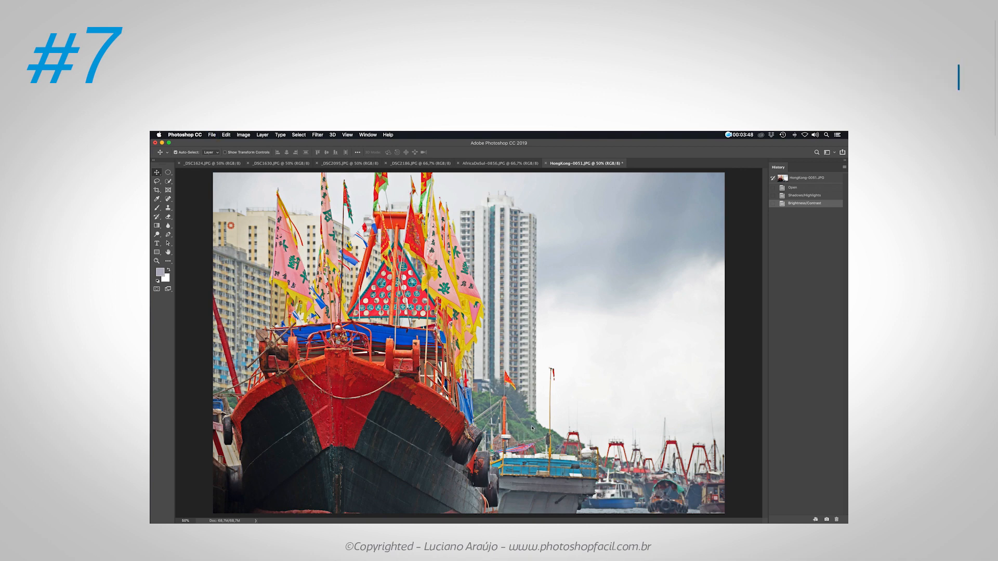
{"action": "key", "text": "super+w"}
{"action": "left_click", "coordinate": [461, 267]}
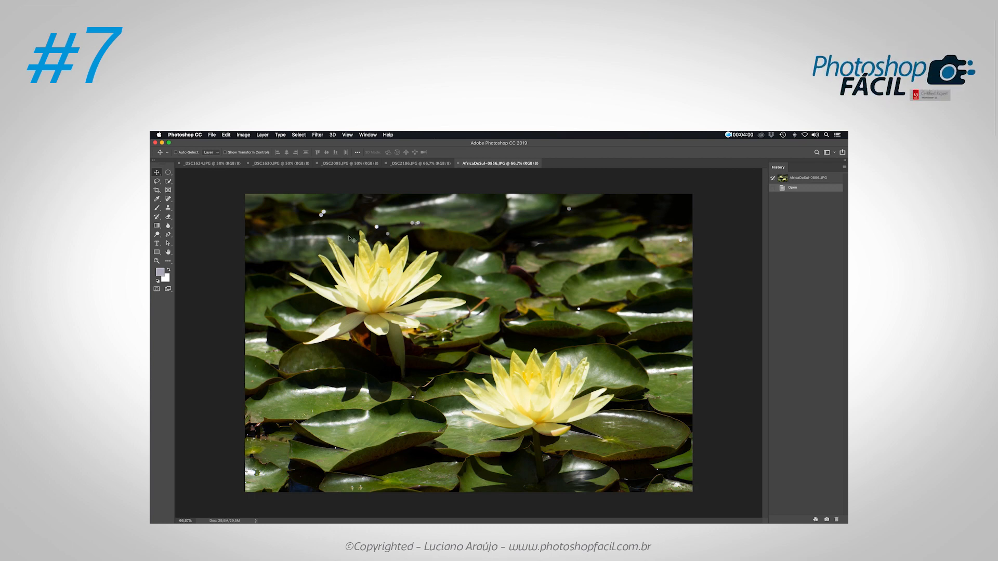
Step: Apply Shadows/Highlights to the water lily photo with Shadows at 25% and Highlights at 35%
{"action": "left_click", "coordinate": [242, 136]}
{"action": "mouse_move", "coordinate": [265, 153]}
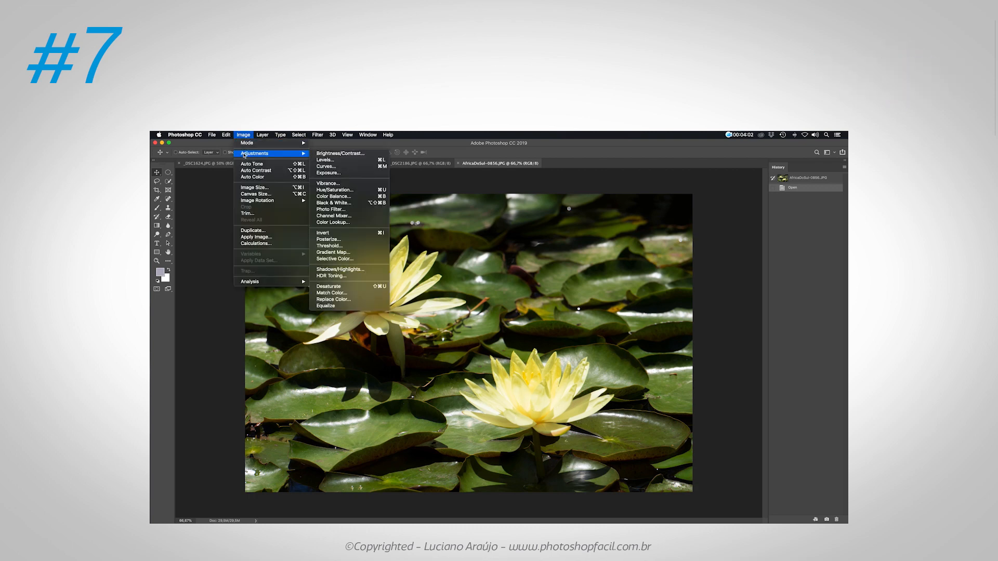
{"action": "left_click", "coordinate": [363, 273]}
{"action": "left_click_drag", "start_coordinate": [491, 268], "coordinate": [650, 236]}
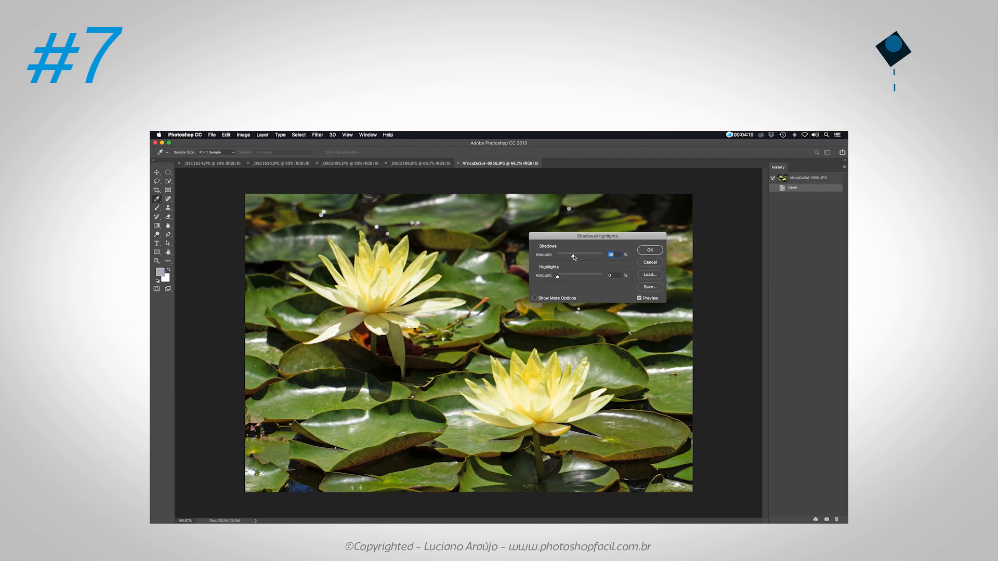
{"action": "type", "text": "25"}
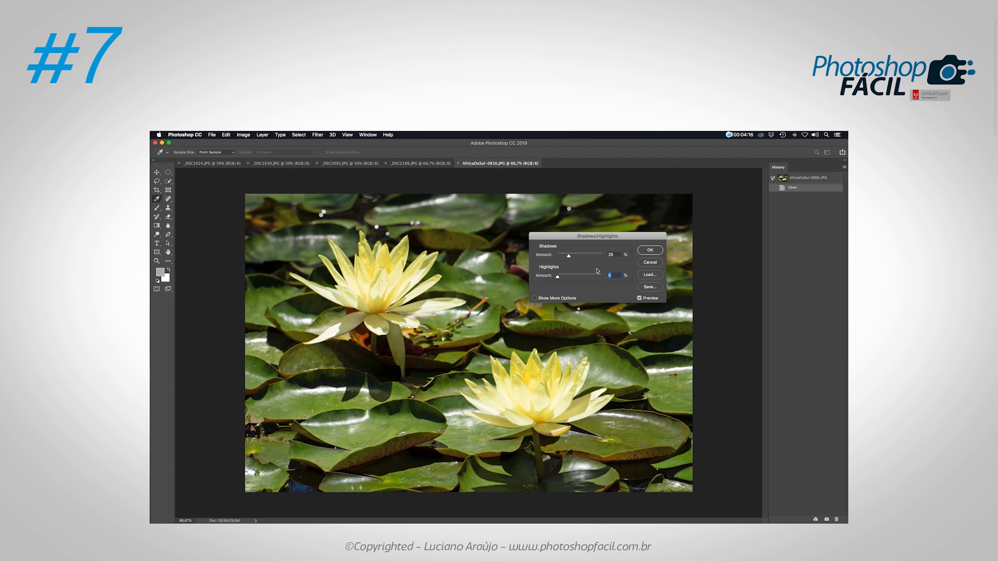
{"action": "type", "text": "25"}
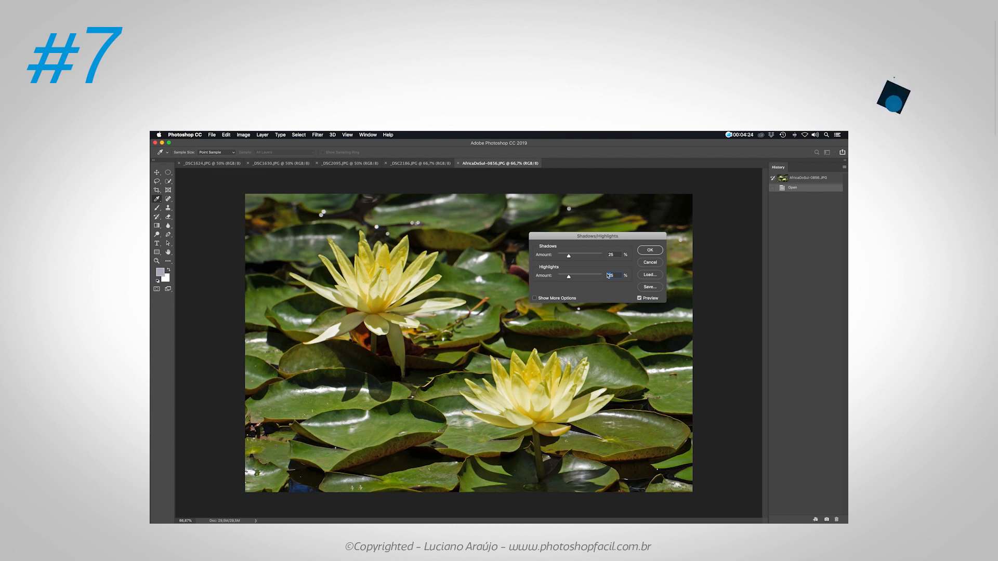
{"action": "type", "text": "35"}
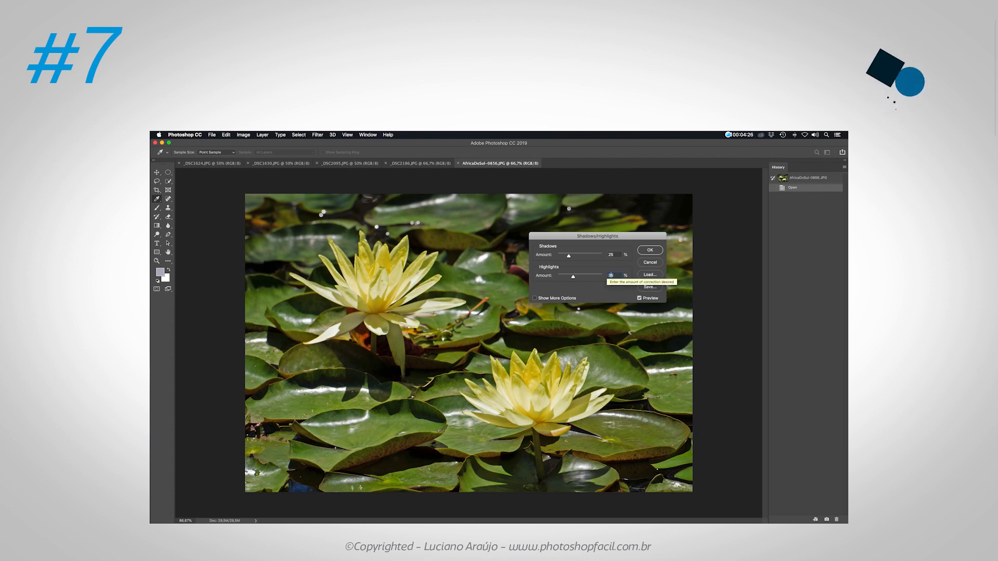
{"action": "left_click", "coordinate": [650, 252]}
Step: Apply Brightness/Contrast to the water lily photo with Brightness 20 and Contrast 45
{"action": "left_click", "coordinate": [244, 135]}
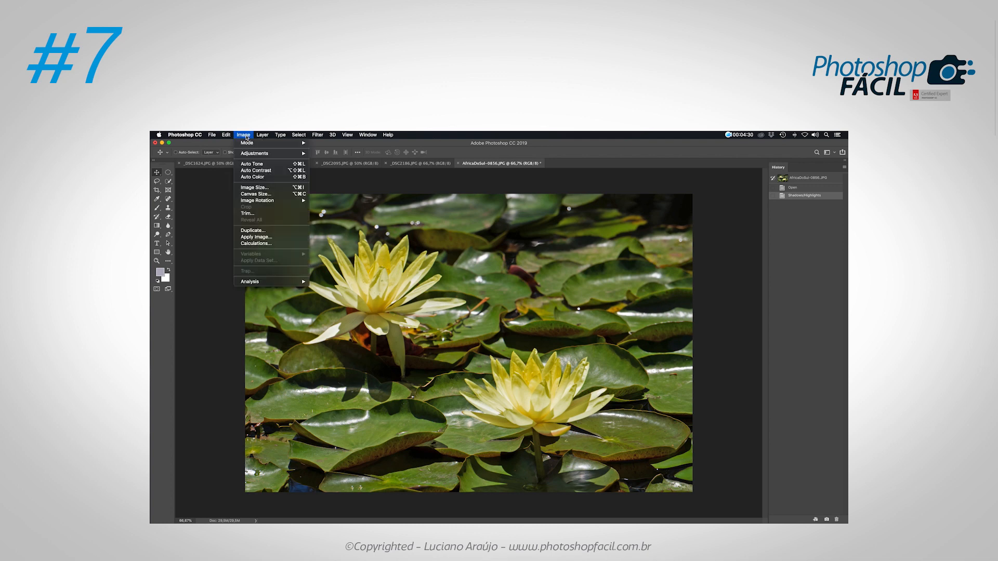
{"action": "mouse_move", "coordinate": [254, 154]}
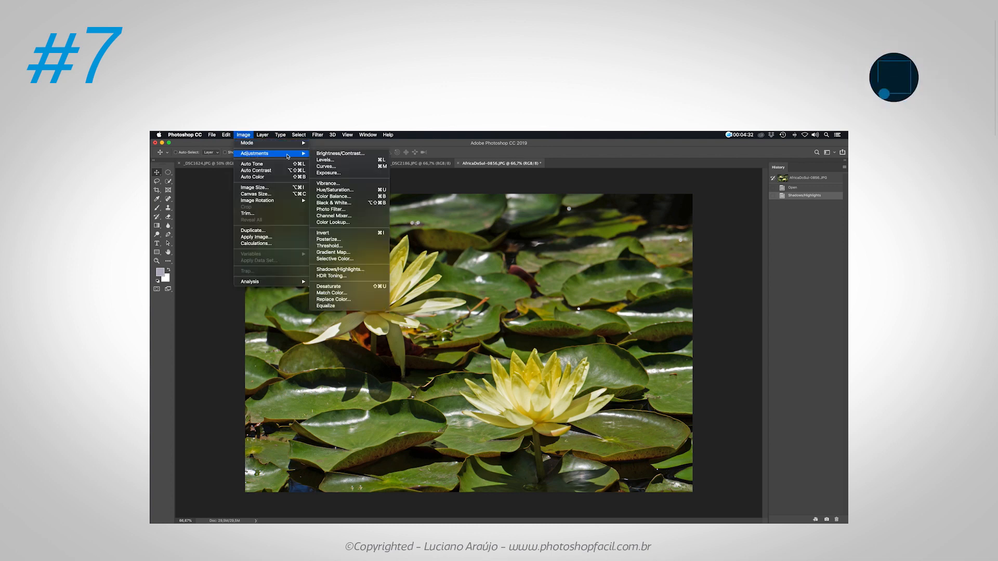
{"action": "left_click", "coordinate": [340, 154]}
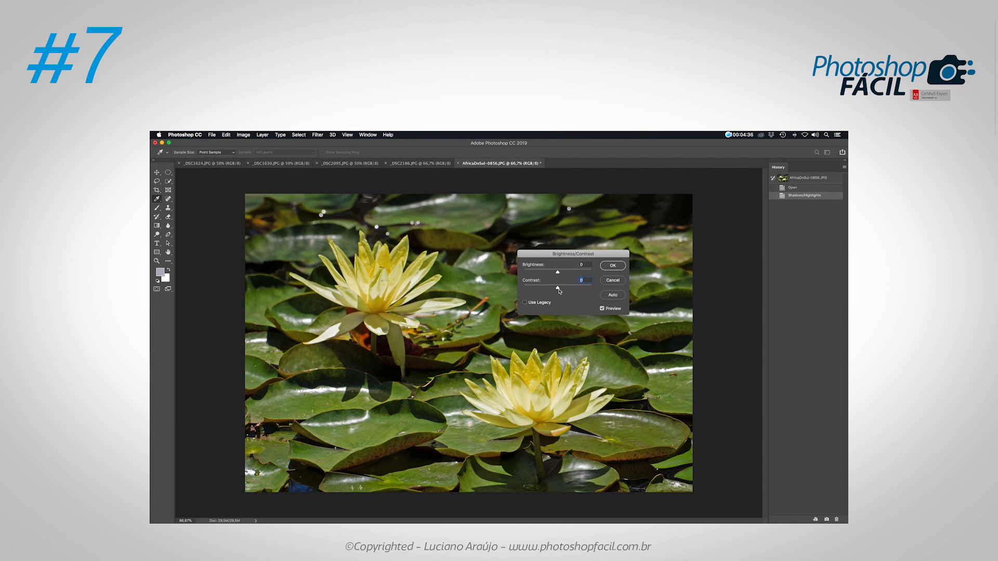
{"action": "left_click_drag", "start_coordinate": [566, 290], "coordinate": [574, 289]}
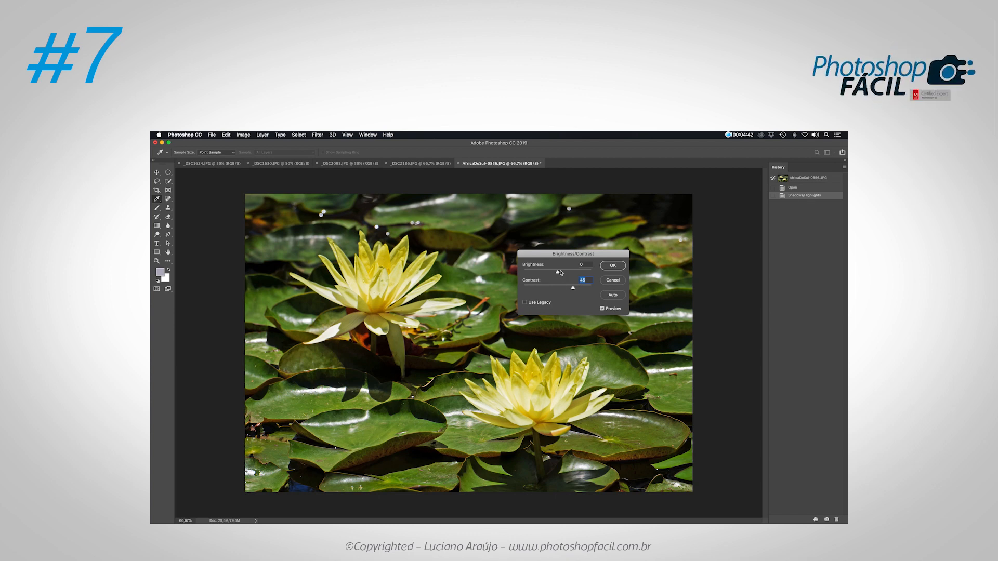
{"action": "left_click_drag", "start_coordinate": [561, 272], "coordinate": [562, 272]}
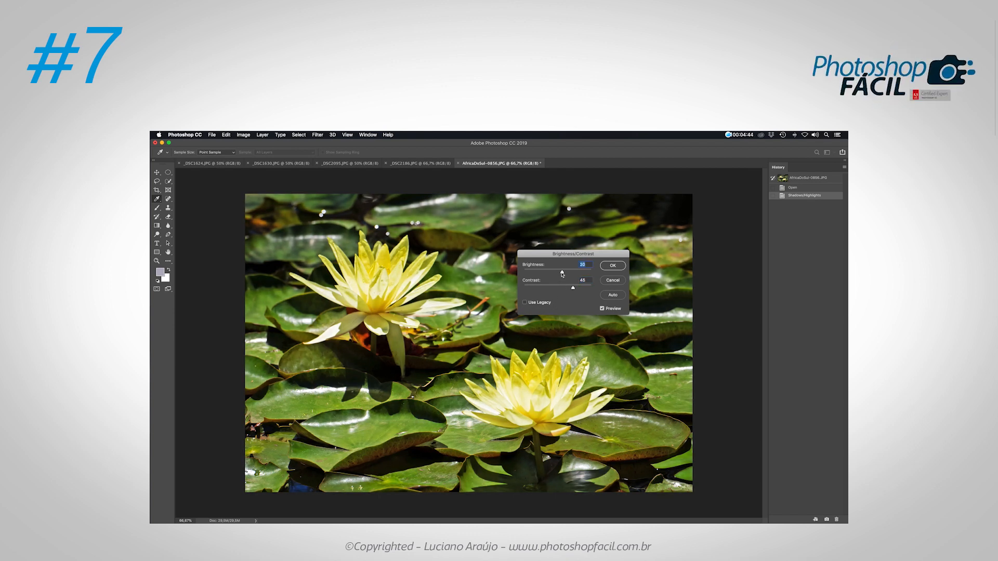
{"action": "left_click", "coordinate": [613, 266]}
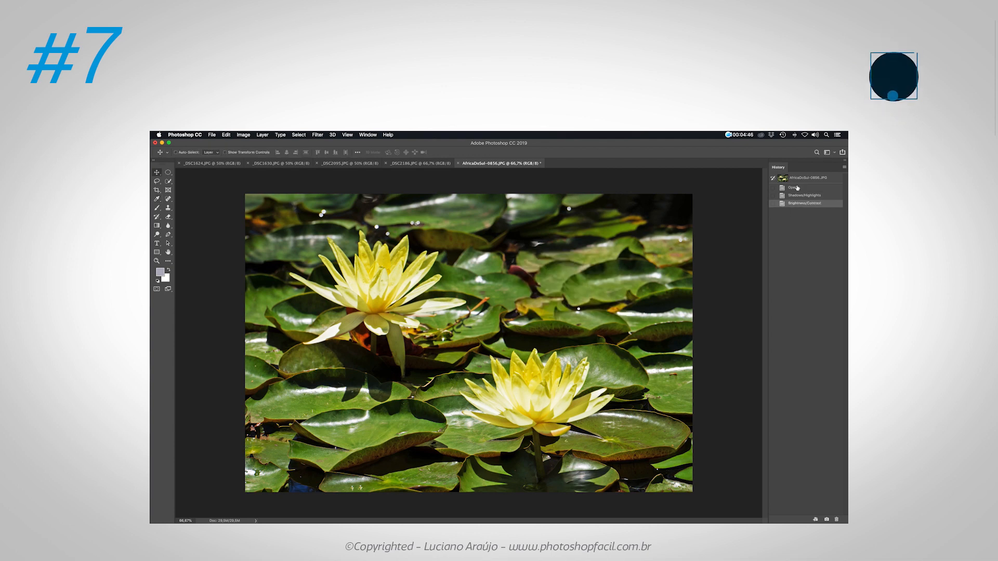
Step: Compare the water lily photo's original and final history states, and close the photo without saving
{"action": "left_click", "coordinate": [802, 179]}
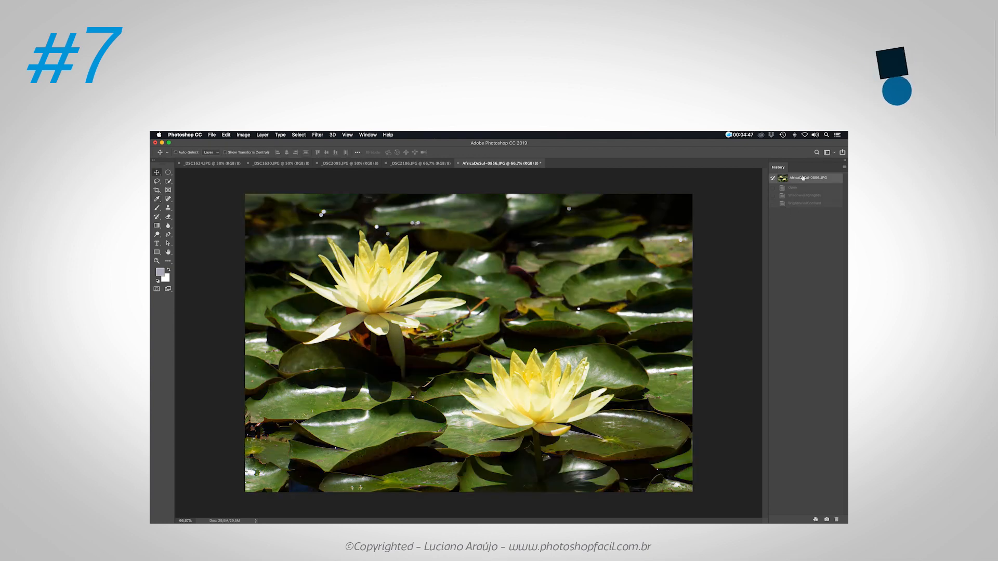
{"action": "left_click", "coordinate": [800, 205]}
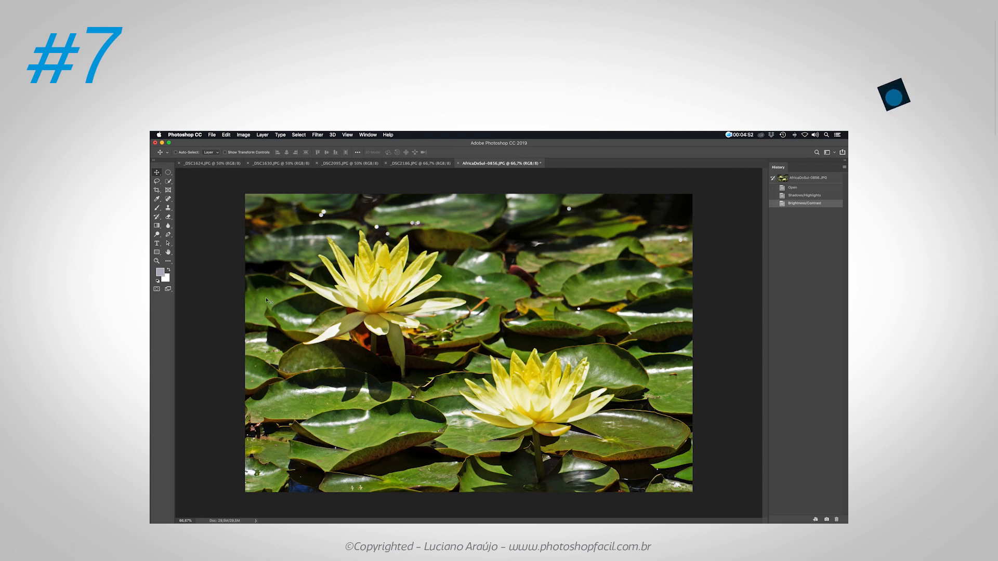
{"action": "left_click", "coordinate": [790, 178]}
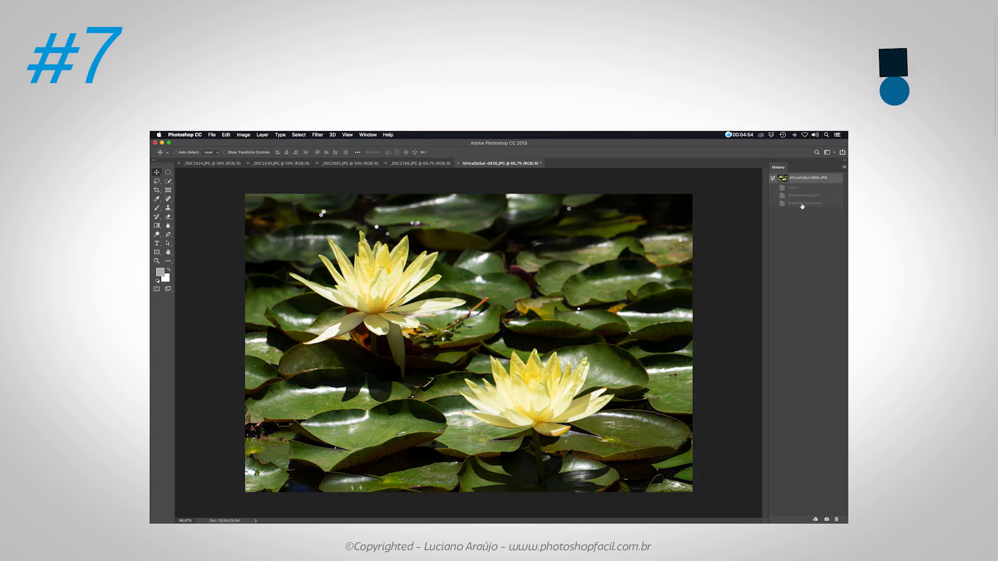
{"action": "left_click", "coordinate": [805, 203]}
{"action": "key", "text": "super+w"}
{"action": "left_click", "coordinate": [462, 265]}
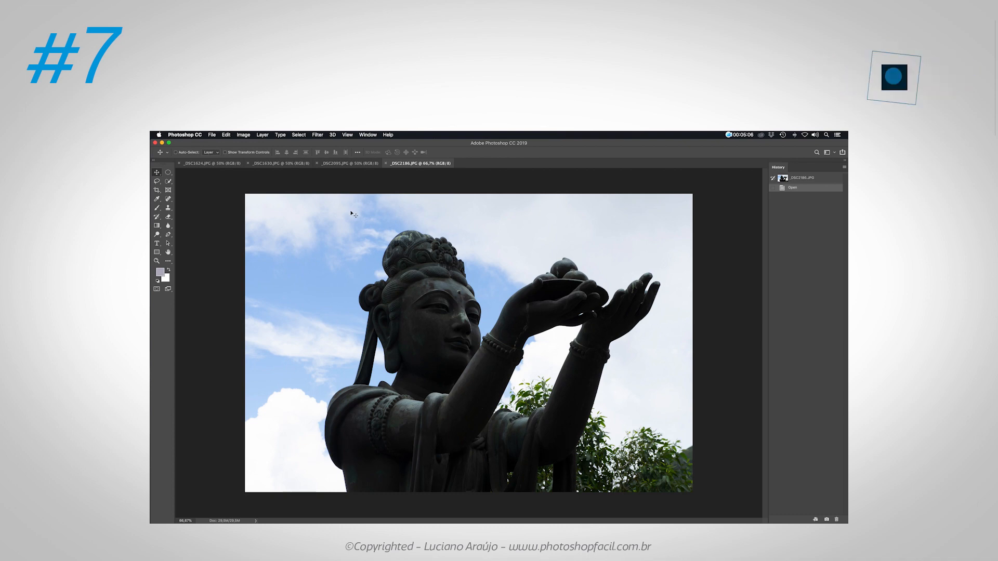
Step: Apply Shadows/Highlights to the statue photo with Shadows at 35% and Highlights at 21%
{"action": "left_click", "coordinate": [244, 134]}
{"action": "mouse_move", "coordinate": [244, 155]}
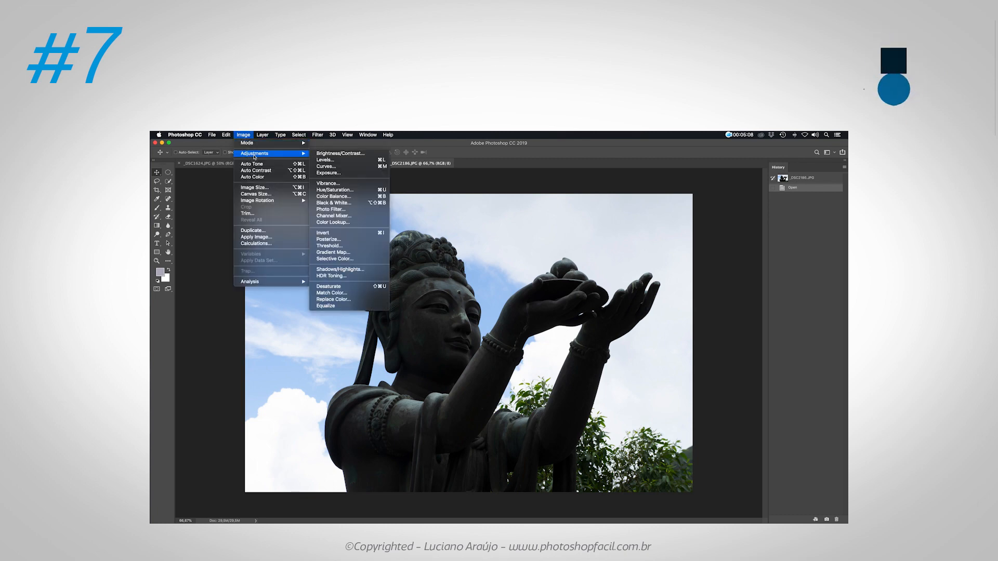
{"action": "left_click", "coordinate": [376, 272]}
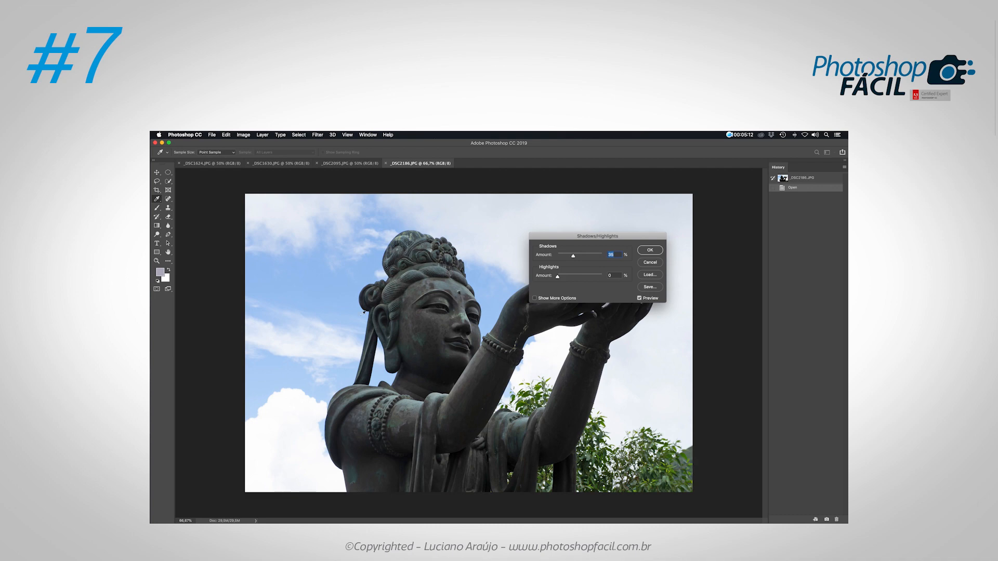
{"action": "left_click_drag", "start_coordinate": [557, 276], "coordinate": [568, 277]}
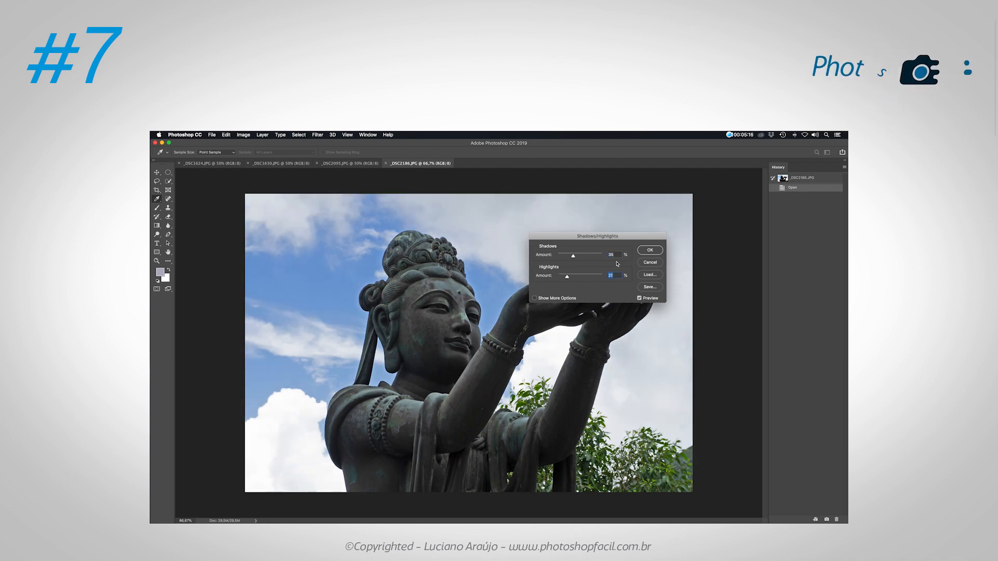
{"action": "left_click", "coordinate": [650, 250]}
Step: Apply Brightness/Contrast to the statue photo with Brightness 27 and Contrast 29
{"action": "left_click", "coordinate": [243, 134]}
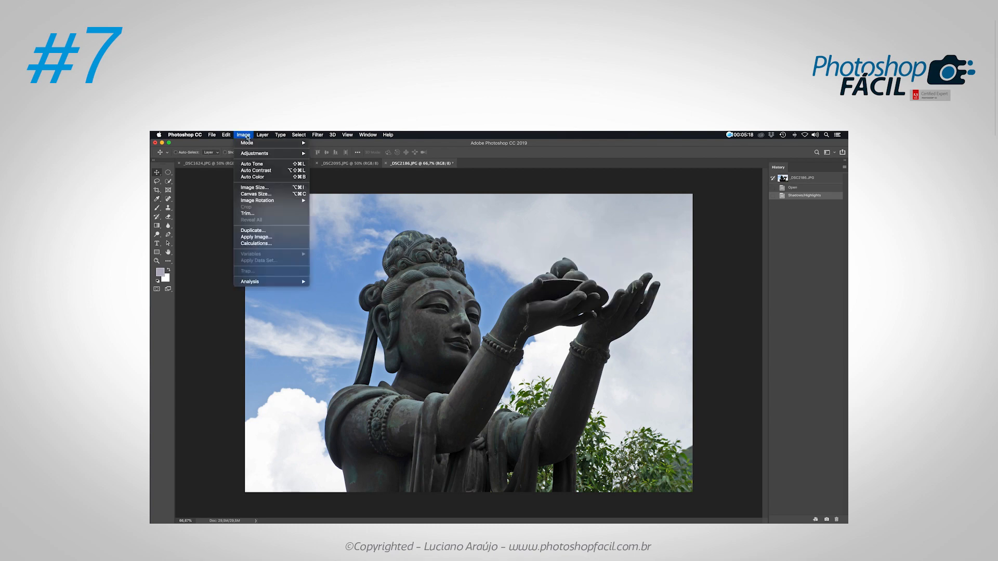
{"action": "mouse_move", "coordinate": [254, 154]}
{"action": "left_click", "coordinate": [339, 154]}
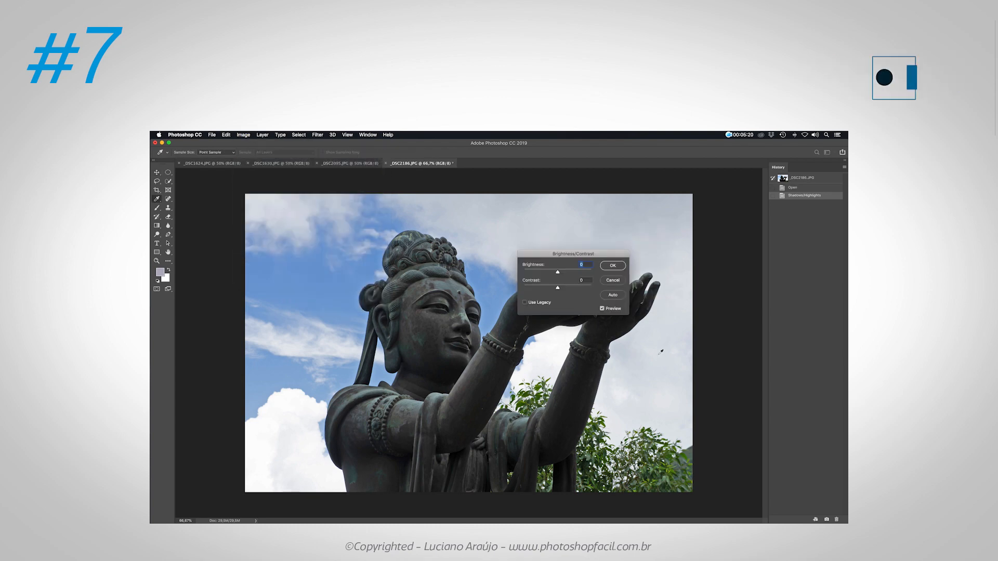
{"action": "left_click_drag", "start_coordinate": [558, 288], "coordinate": [568, 276]}
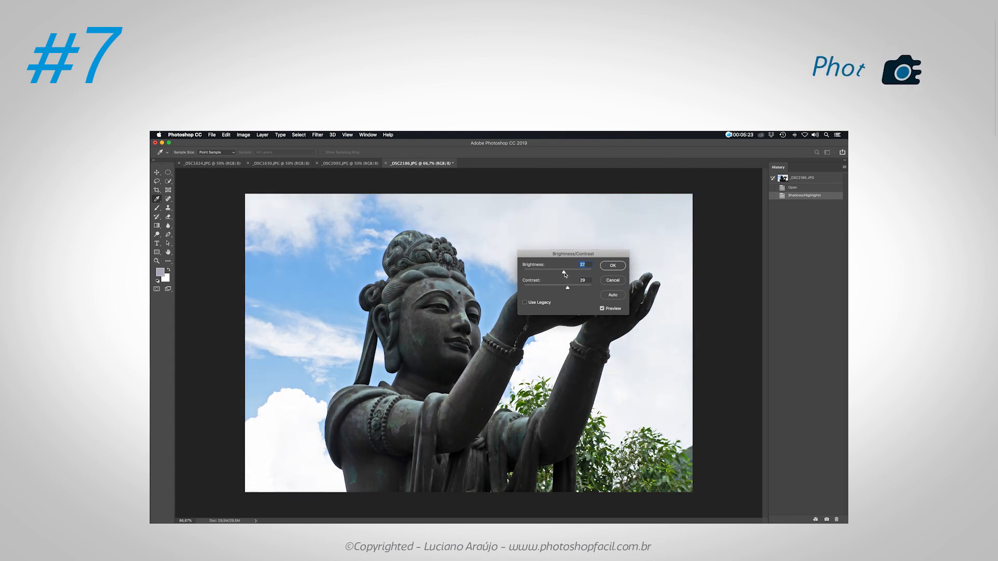
{"action": "left_click", "coordinate": [612, 266]}
Step: Compare the statue photo's original and final history states, and close the photo without saving
{"action": "left_click", "coordinate": [797, 179]}
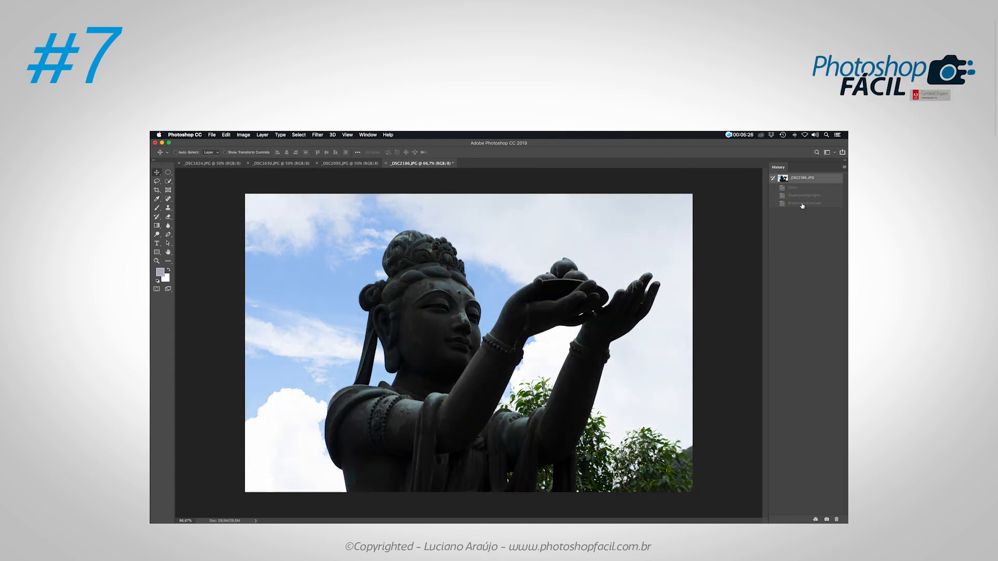
{"action": "left_click", "coordinate": [803, 203]}
{"action": "key", "text": "super+alt+z"}
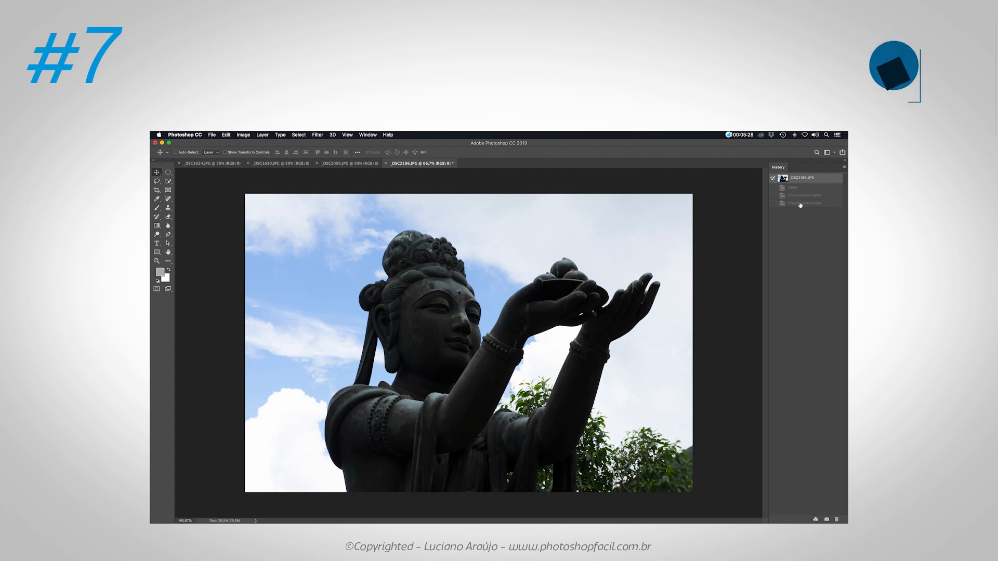
{"action": "left_click", "coordinate": [799, 203]}
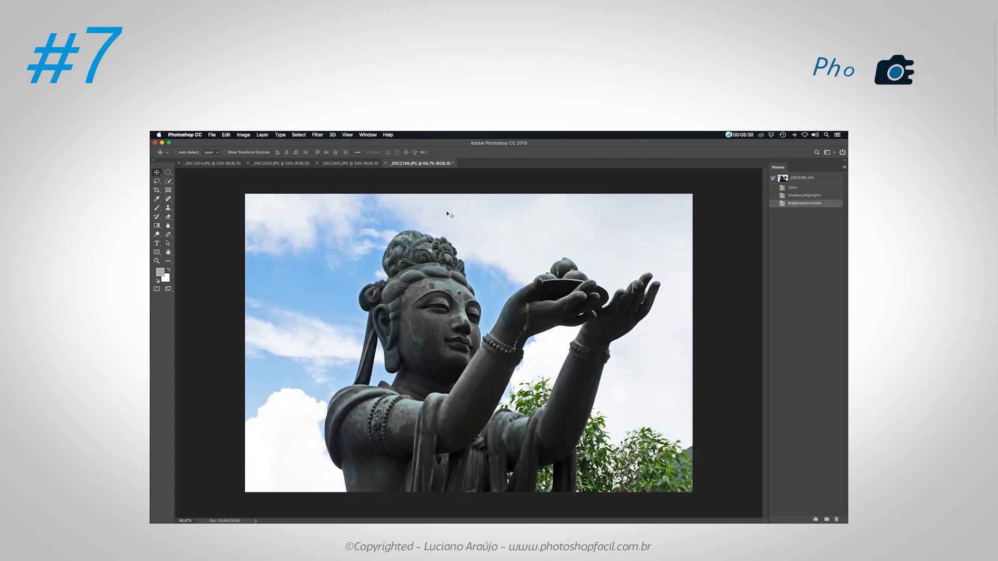
{"action": "key", "text": "super+w"}
{"action": "left_click", "coordinate": [467, 266]}
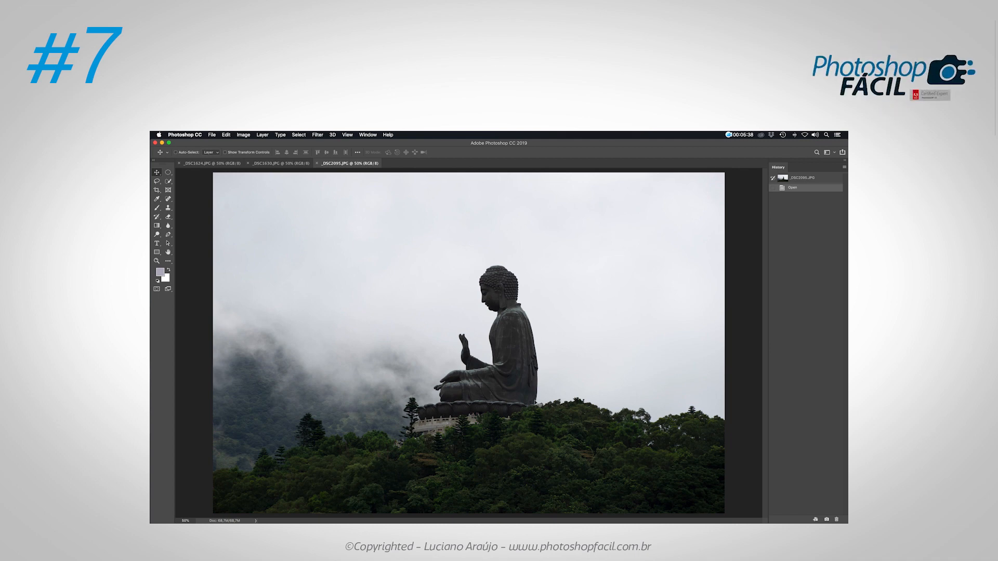
Step: Apply Shadows/Highlights to the seated Buddha photo with Shadows at 35% and Highlights at 31%
{"action": "left_click", "coordinate": [242, 136]}
{"action": "mouse_move", "coordinate": [260, 153]}
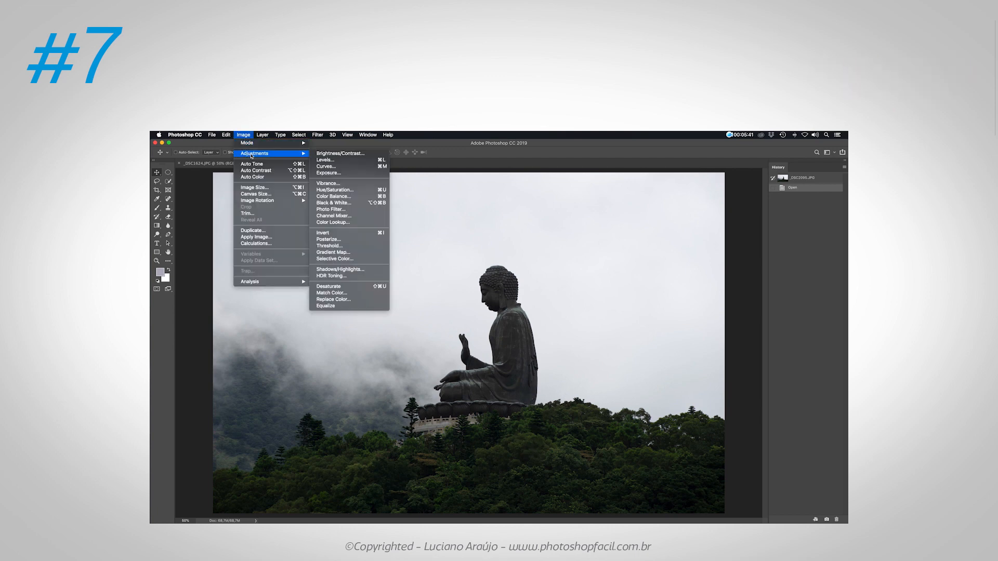
{"action": "left_click", "coordinate": [367, 269]}
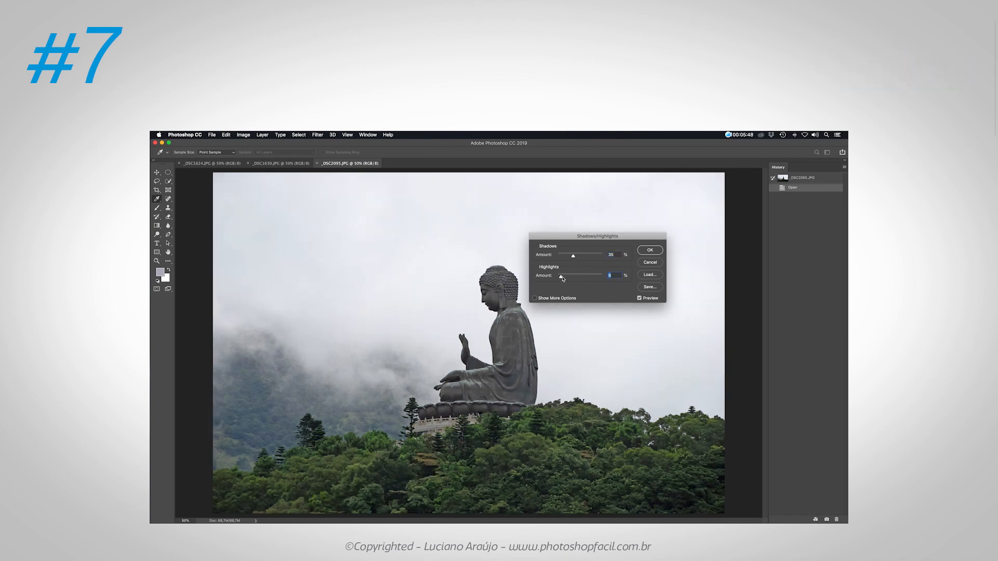
{"action": "left_click_drag", "start_coordinate": [558, 278], "coordinate": [574, 279]}
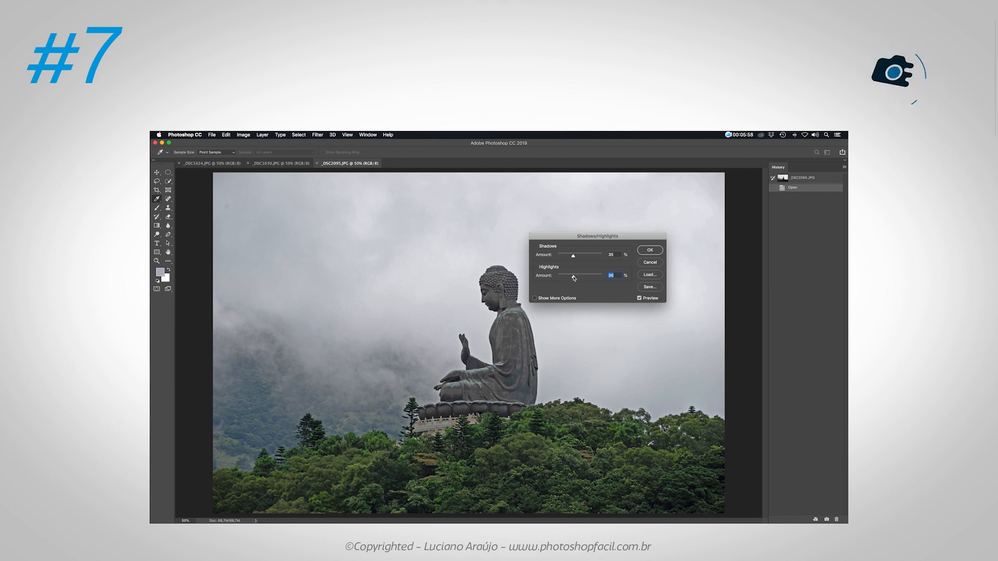
{"action": "left_click_drag", "start_coordinate": [574, 278], "coordinate": [610, 282]}
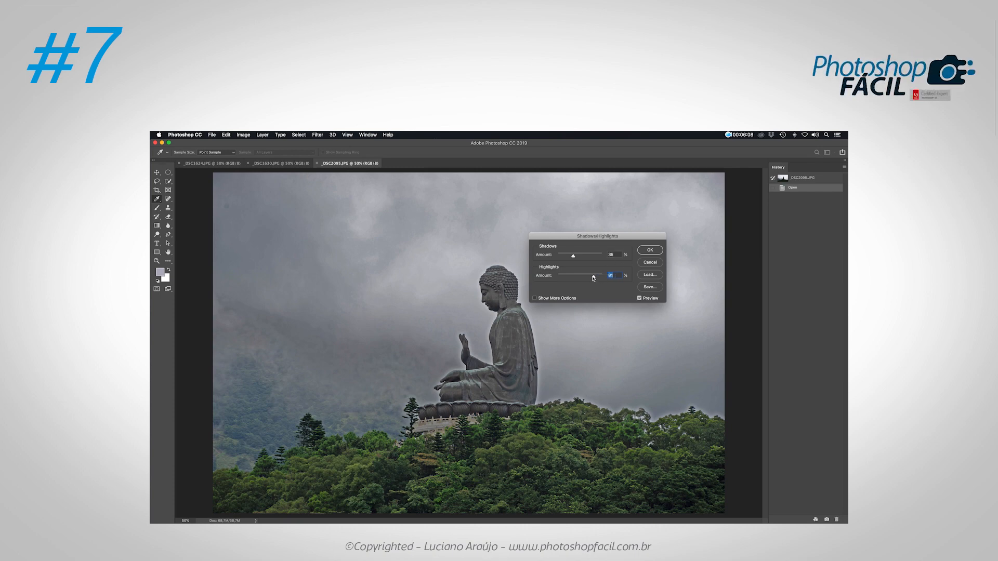
{"action": "left_click_drag", "start_coordinate": [572, 277], "coordinate": [570, 276]}
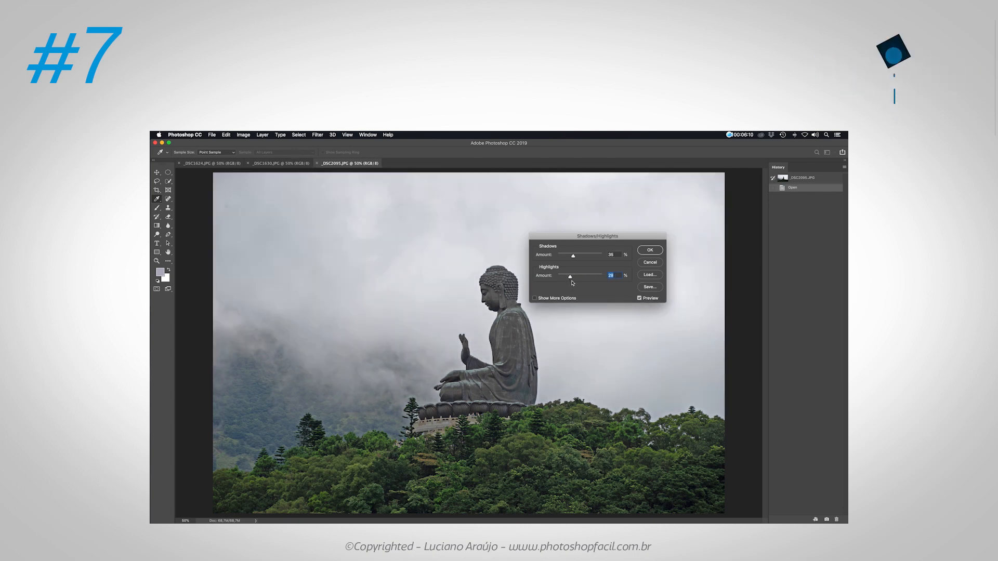
{"action": "left_click_drag", "start_coordinate": [570, 277], "coordinate": [571, 277]}
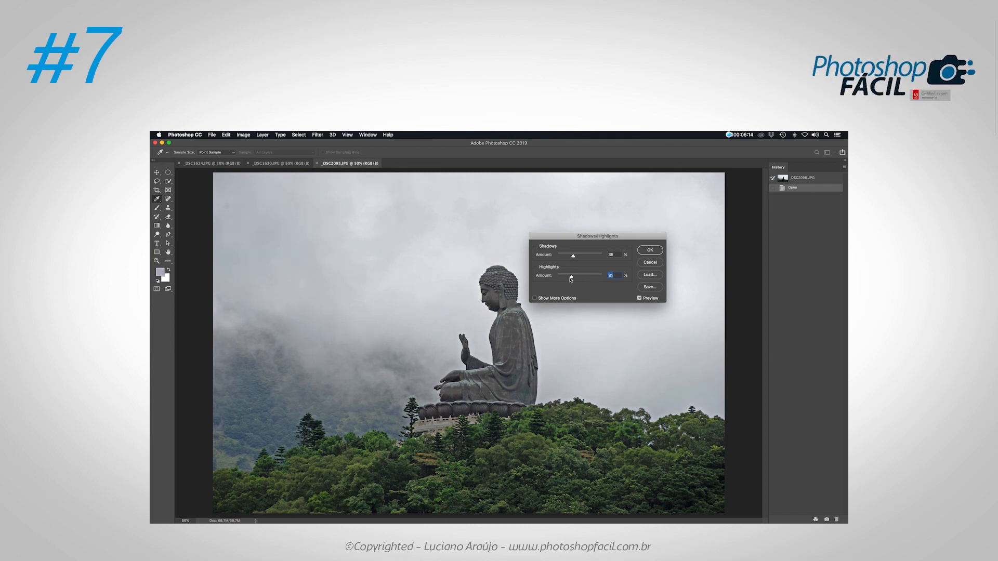
{"action": "left_click", "coordinate": [649, 250]}
Step: Apply Brightness/Contrast to the seated Buddha photo with Brightness 0 and Contrast 42
{"action": "left_click", "coordinate": [243, 135]}
{"action": "mouse_move", "coordinate": [260, 153]}
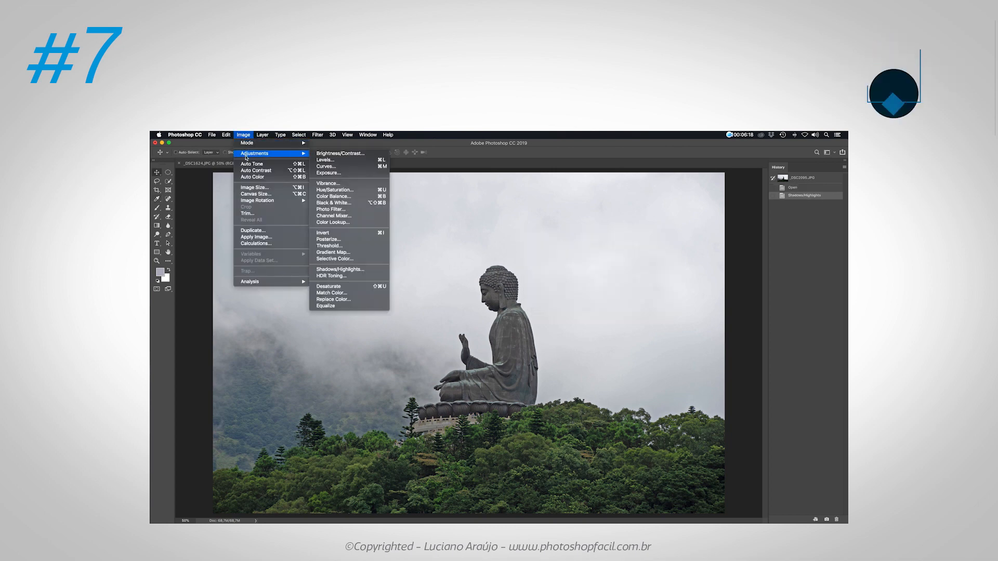
{"action": "left_click", "coordinate": [335, 154]}
{"action": "left_click_drag", "start_coordinate": [558, 287], "coordinate": [559, 288]}
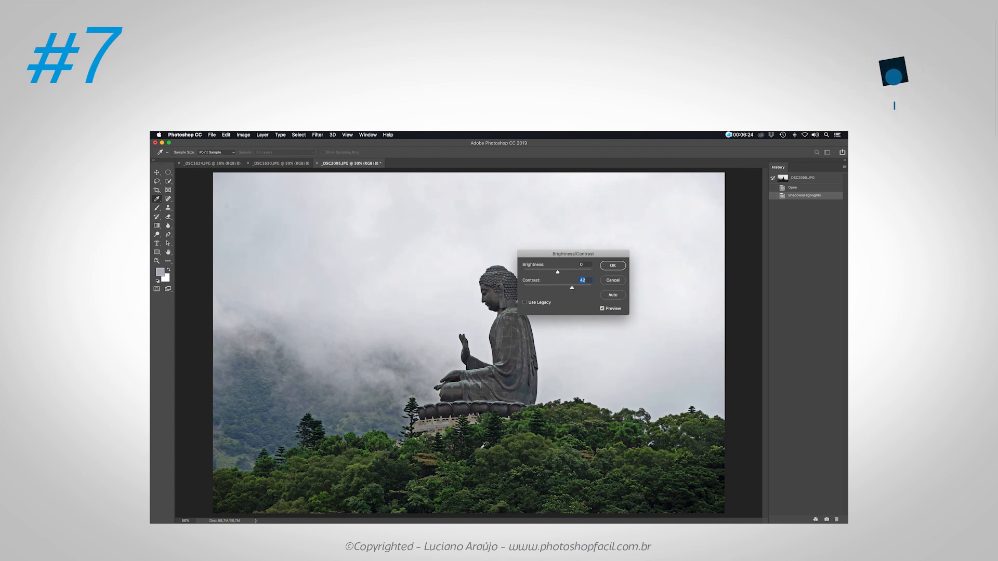
{"action": "left_click", "coordinate": [613, 265]}
{"action": "key", "text": "v"}
Step: Compare the seated Buddha photo's original and final history states twice, and close the photo without saving
{"action": "left_click", "coordinate": [804, 179]}
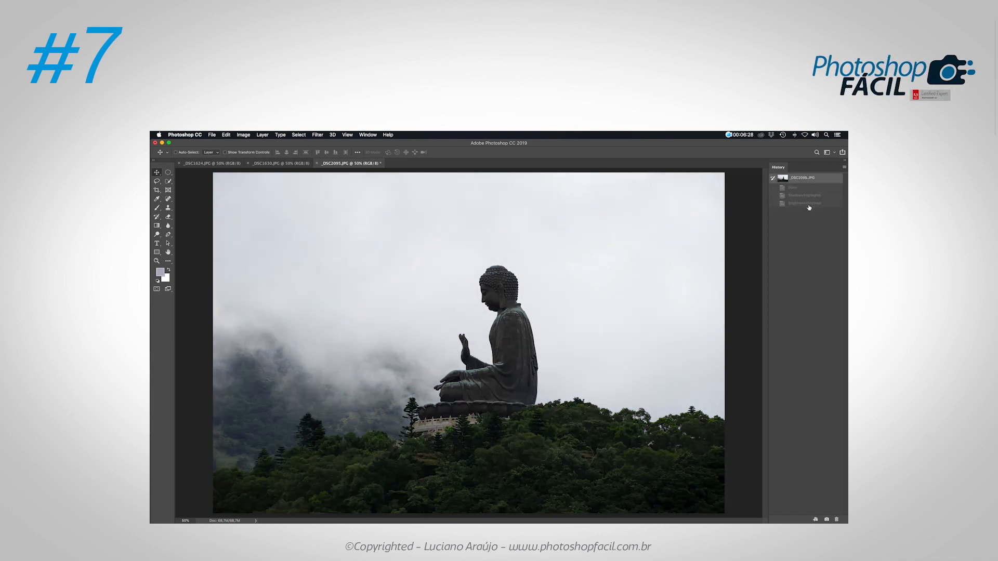
{"action": "left_click", "coordinate": [810, 204]}
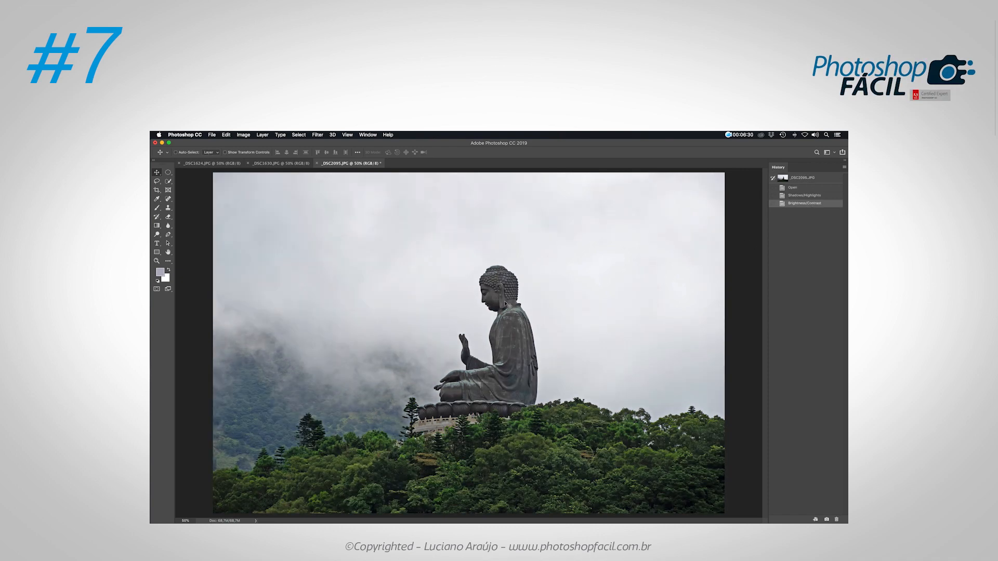
{"action": "left_click", "coordinate": [800, 179]}
{"action": "left_click", "coordinate": [804, 204]}
{"action": "key", "text": "super+w"}
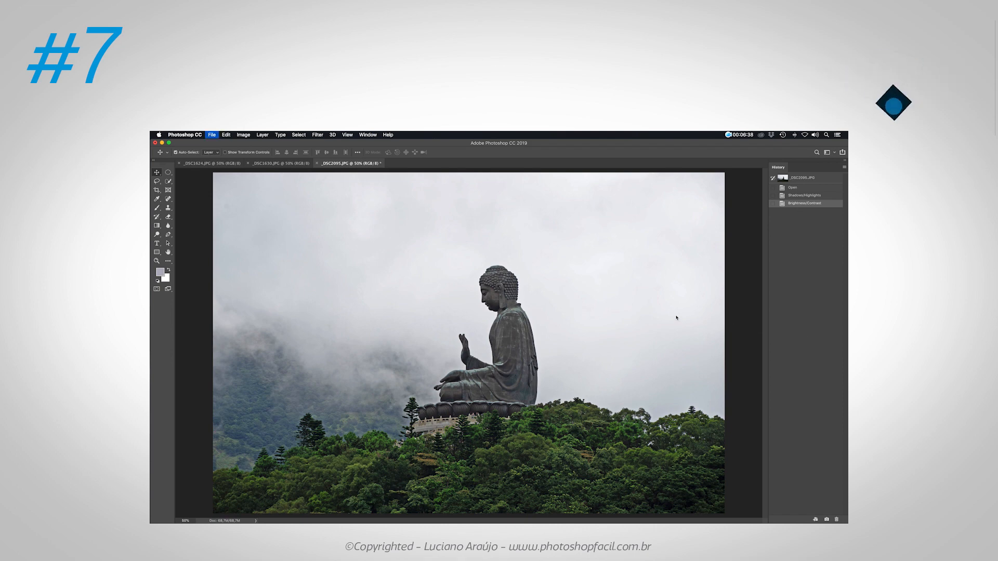
{"action": "left_click", "coordinate": [465, 265]}
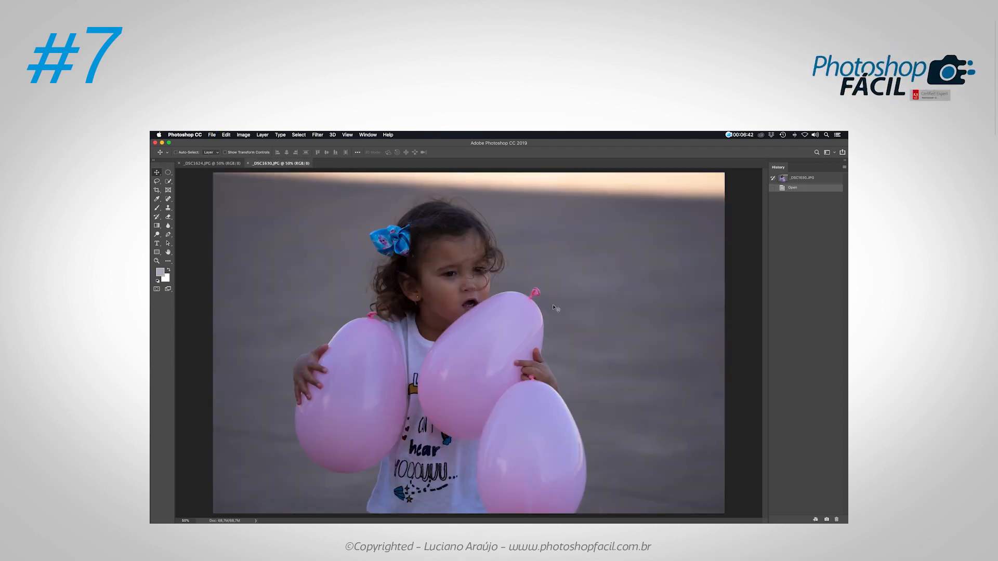
Step: Apply Shadows/Highlights to the photo of the girl holding three balloons (_DSC1630.JPG) with Shadows at 35% and Highlights at 0%
{"action": "left_click", "coordinate": [213, 163]}
{"action": "left_click", "coordinate": [281, 163]}
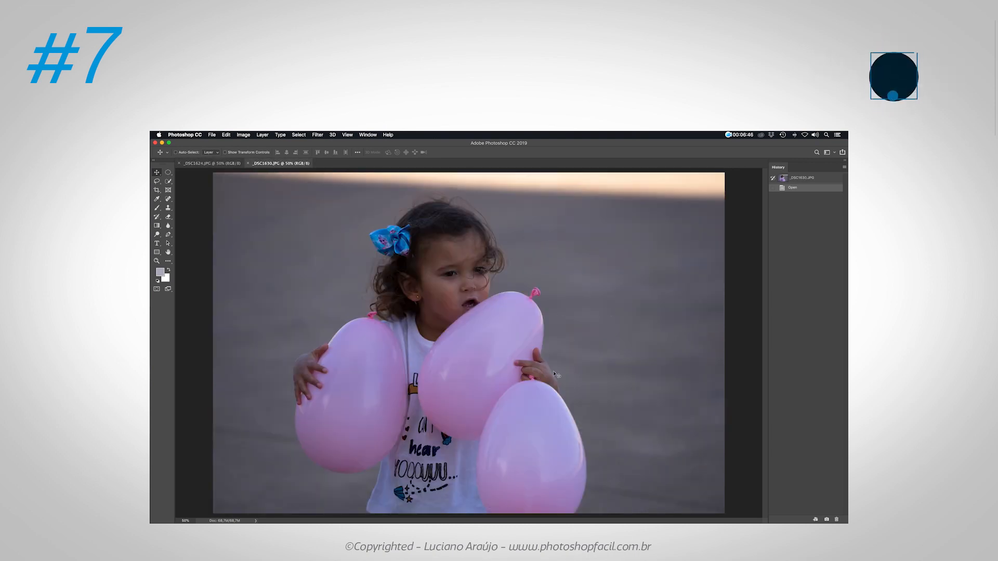
{"action": "left_click", "coordinate": [242, 135]}
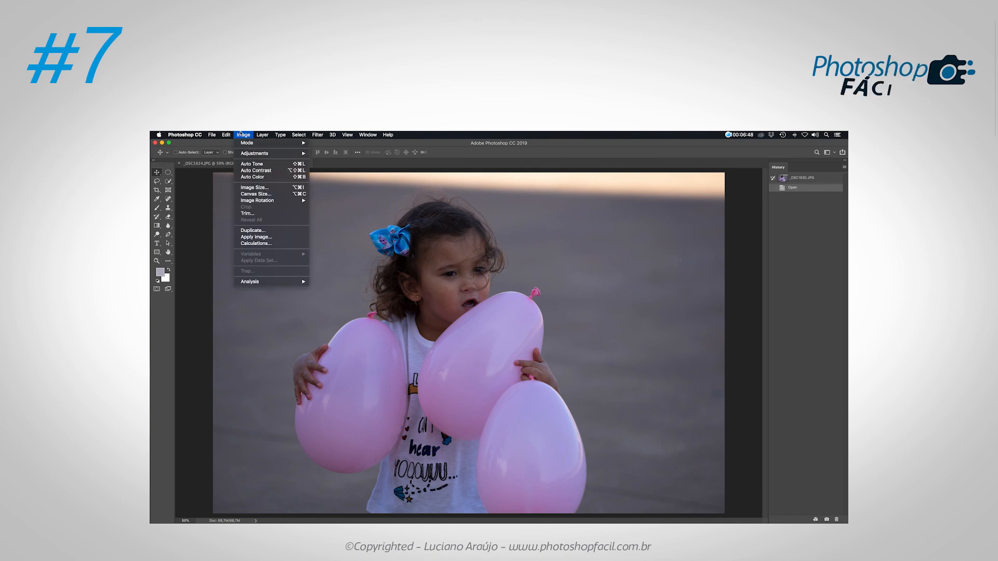
{"action": "mouse_move", "coordinate": [255, 153]}
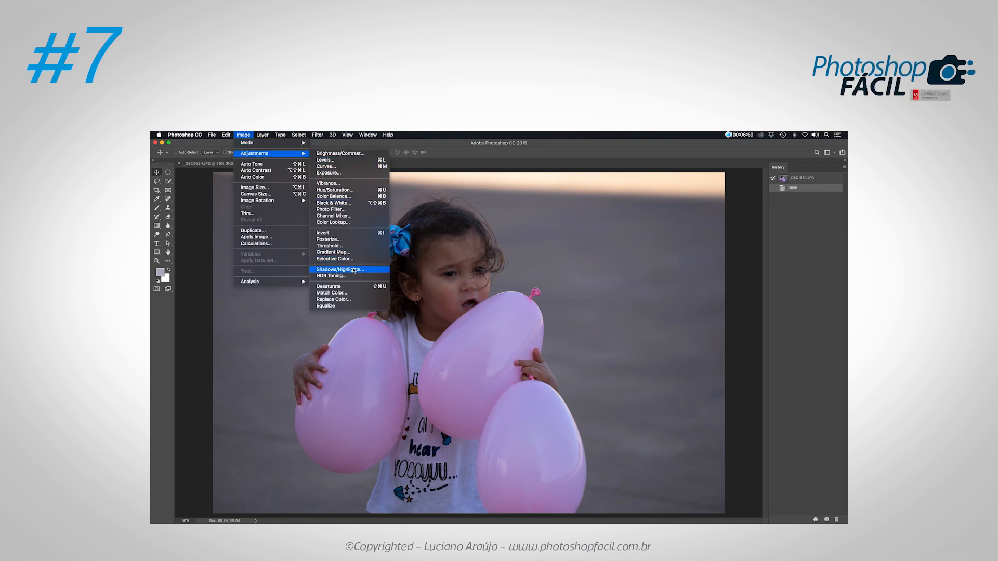
{"action": "left_click", "coordinate": [341, 269]}
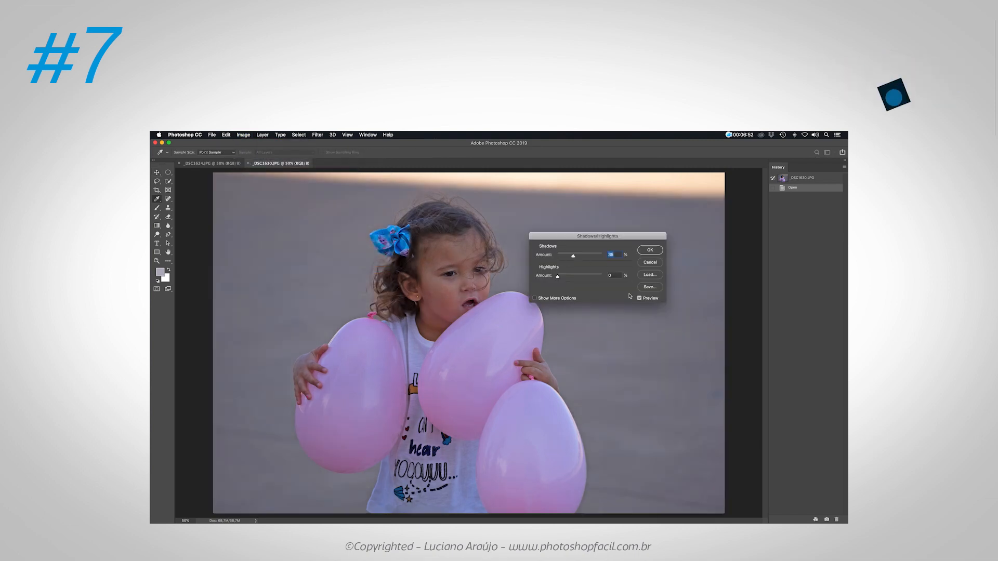
{"action": "left_click_drag", "start_coordinate": [575, 236], "coordinate": [606, 215]}
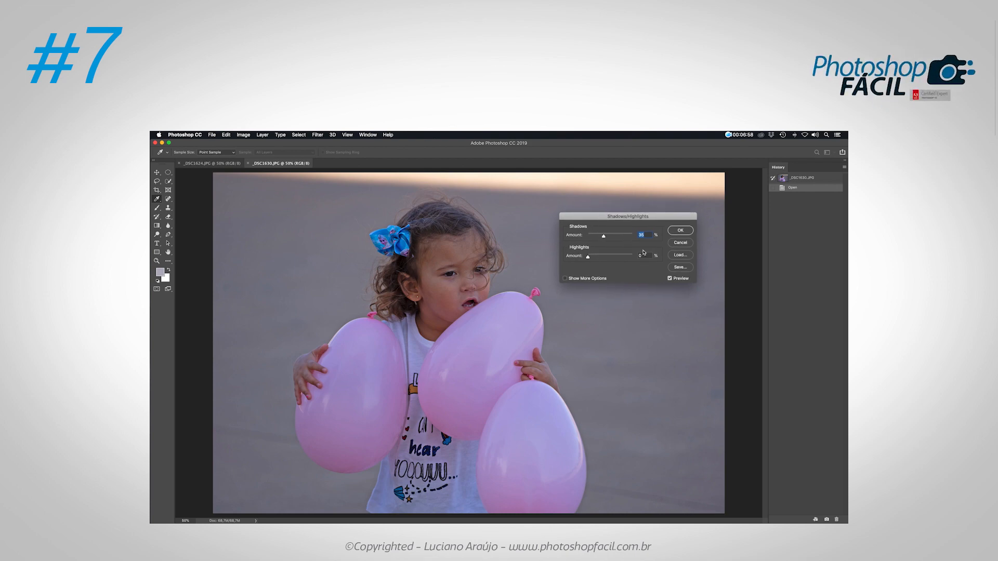
{"action": "left_click", "coordinate": [681, 231]}
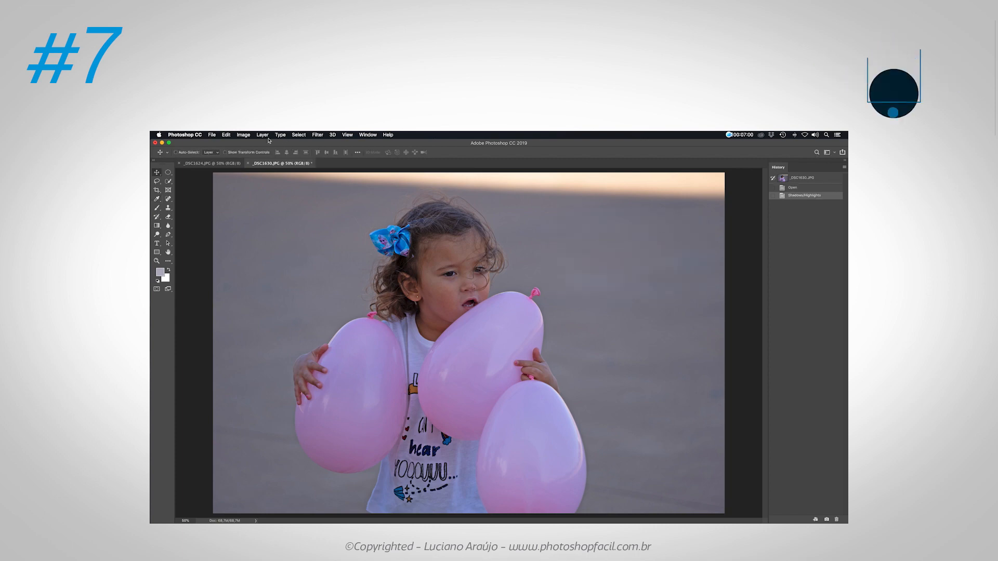
Step: Apply Brightness/Contrast to the _DSC1630.JPG balloon photo with Brightness 45 and Contrast 27
{"action": "left_click", "coordinate": [243, 135]}
{"action": "mouse_move", "coordinate": [281, 153]}
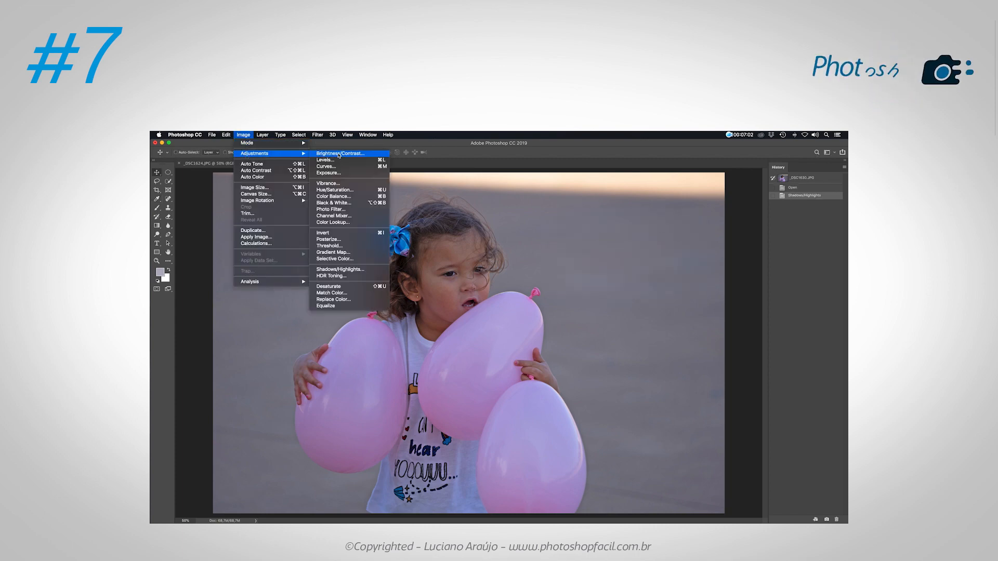
{"action": "left_click", "coordinate": [338, 154]}
{"action": "left_click_drag", "start_coordinate": [558, 272], "coordinate": [567, 273]}
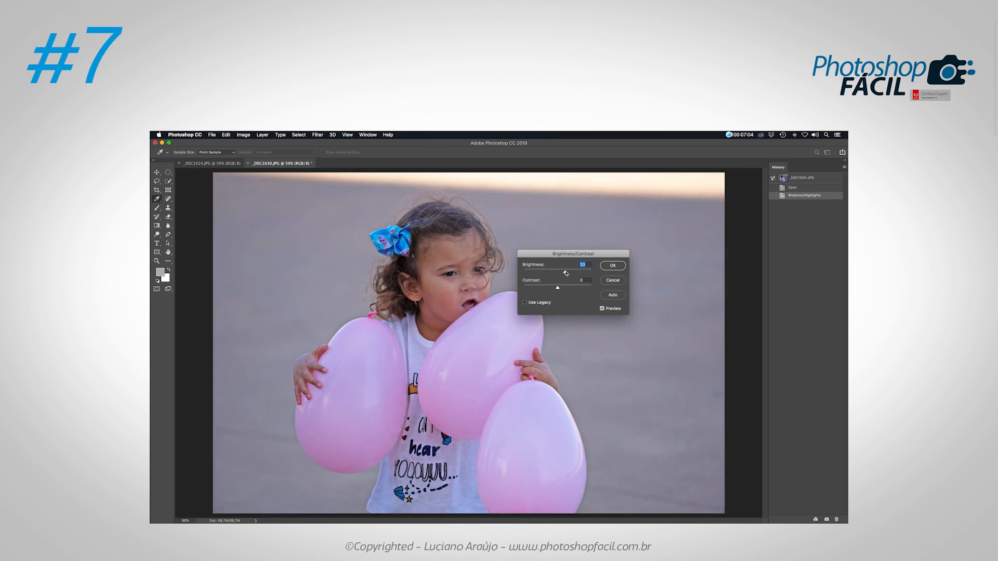
{"action": "left_click_drag", "start_coordinate": [566, 290], "coordinate": [568, 290]}
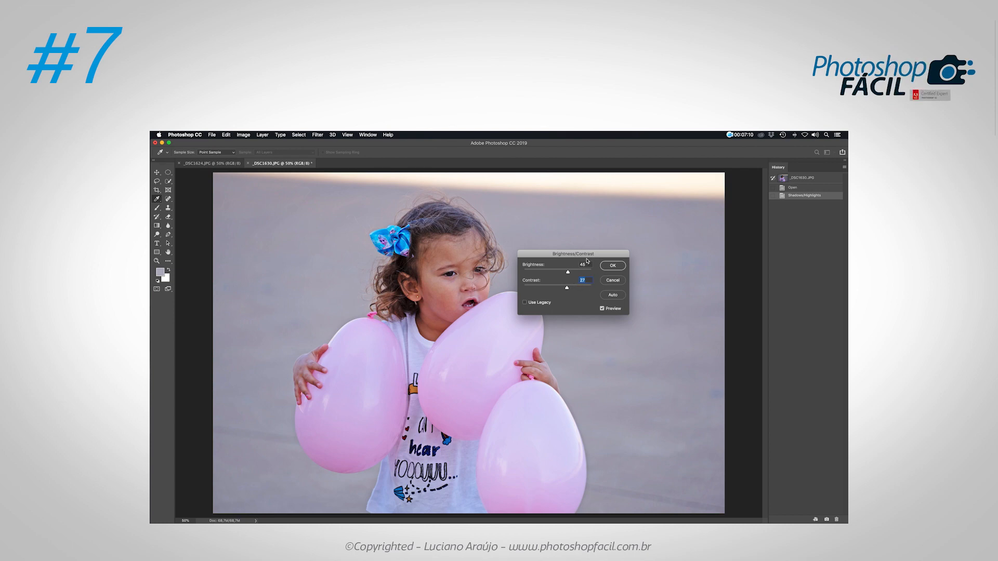
{"action": "left_click", "coordinate": [613, 266]}
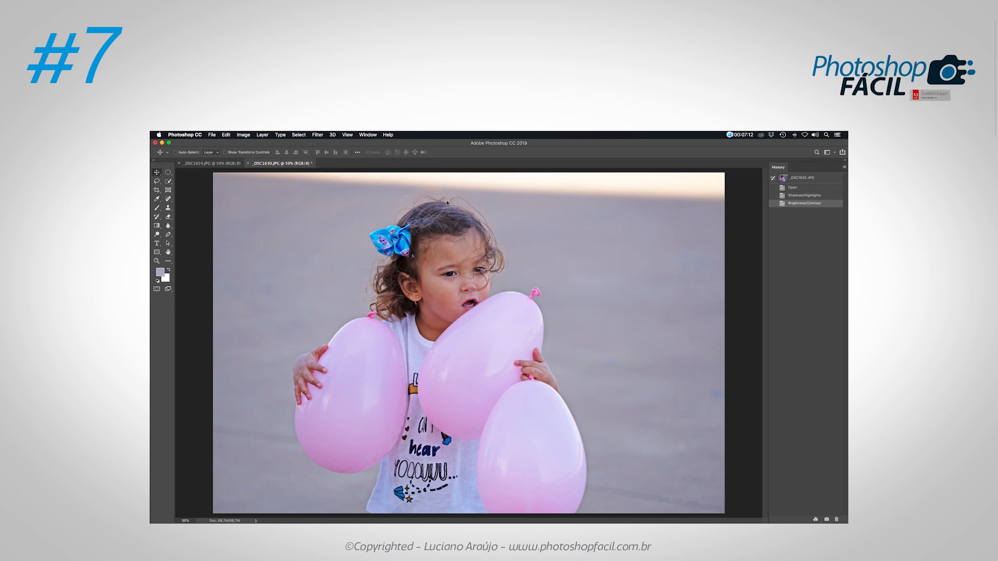
Step: Switch to the closer portrait of the girl (_DSC1624.JPG) and apply Shadows/Highlights with Shadows at 35% and Highlights at 0%
{"action": "left_click", "coordinate": [231, 164]}
{"action": "left_click", "coordinate": [244, 135]}
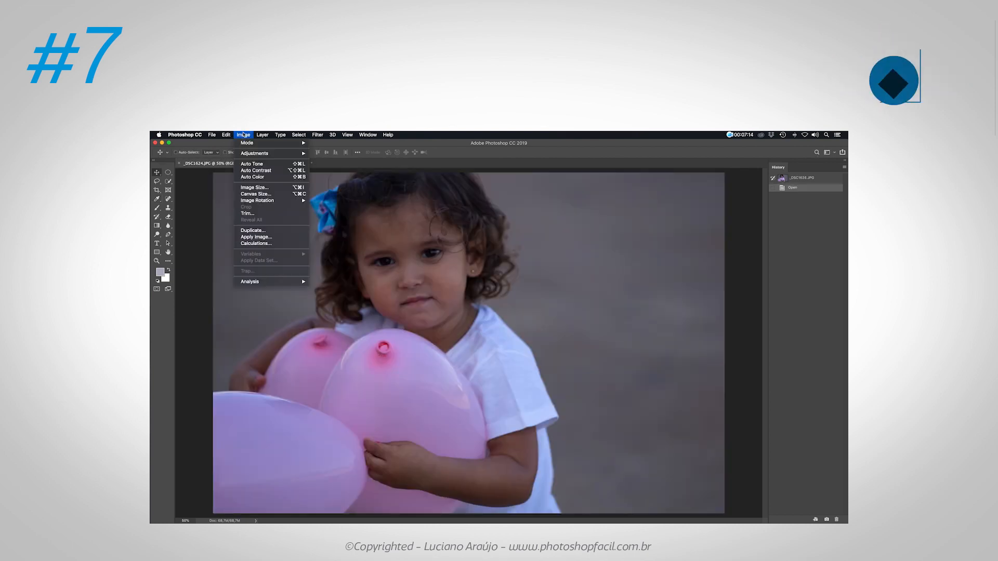
{"action": "mouse_move", "coordinate": [297, 156]}
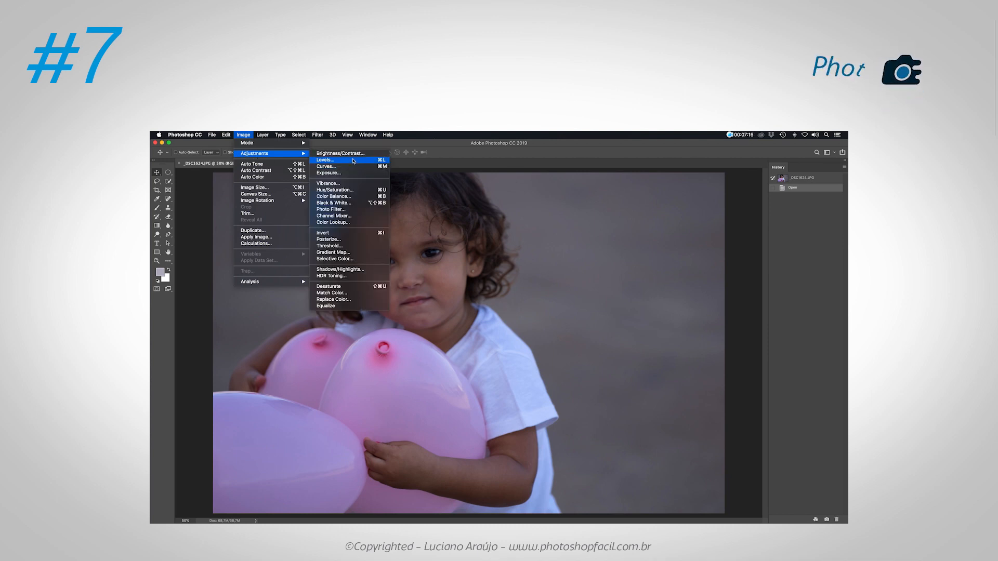
{"action": "left_click", "coordinate": [357, 273]}
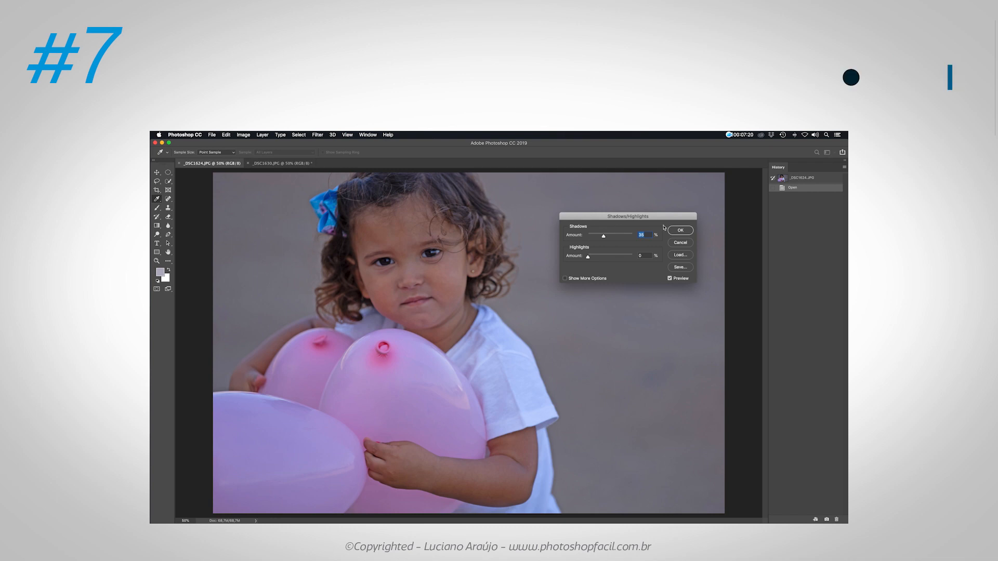
{"action": "key", "text": "Return"}
{"action": "key", "text": "v"}
Step: Apply Brightness/Contrast to the closer portrait of the girl (_DSC1624.JPG) with Brightness 45 and Contrast 27
{"action": "left_click", "coordinate": [243, 135]}
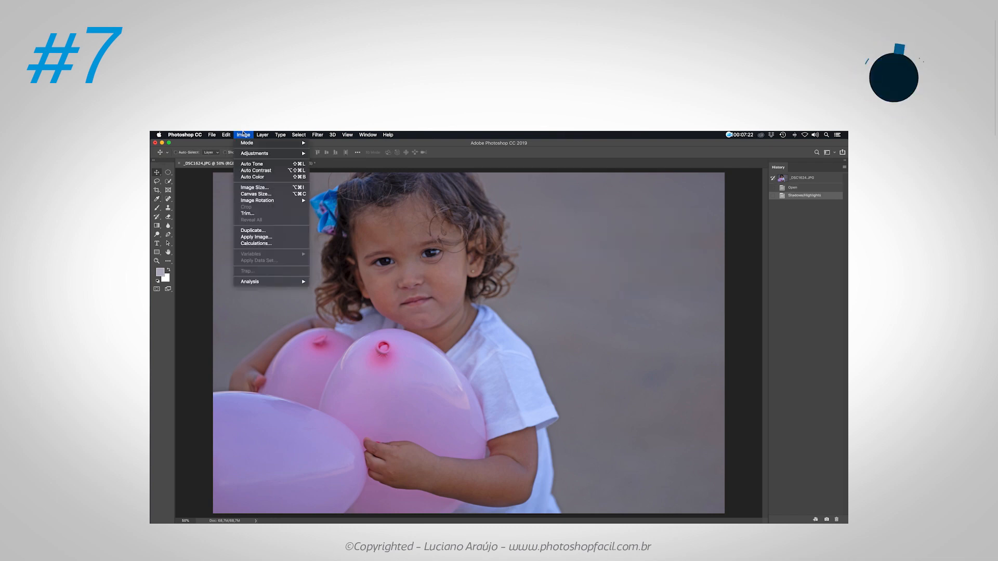
{"action": "mouse_move", "coordinate": [270, 154]}
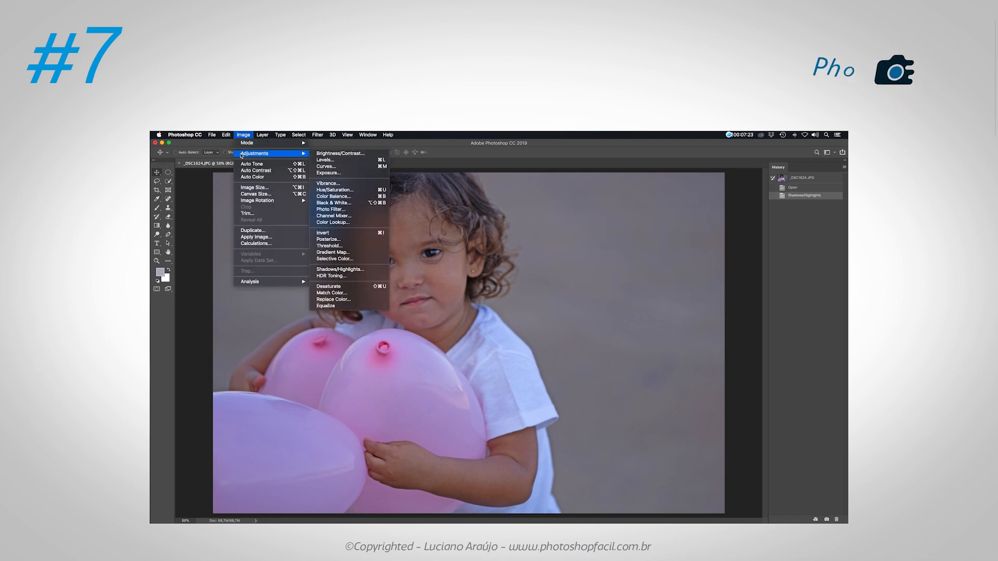
{"action": "left_click", "coordinate": [331, 154]}
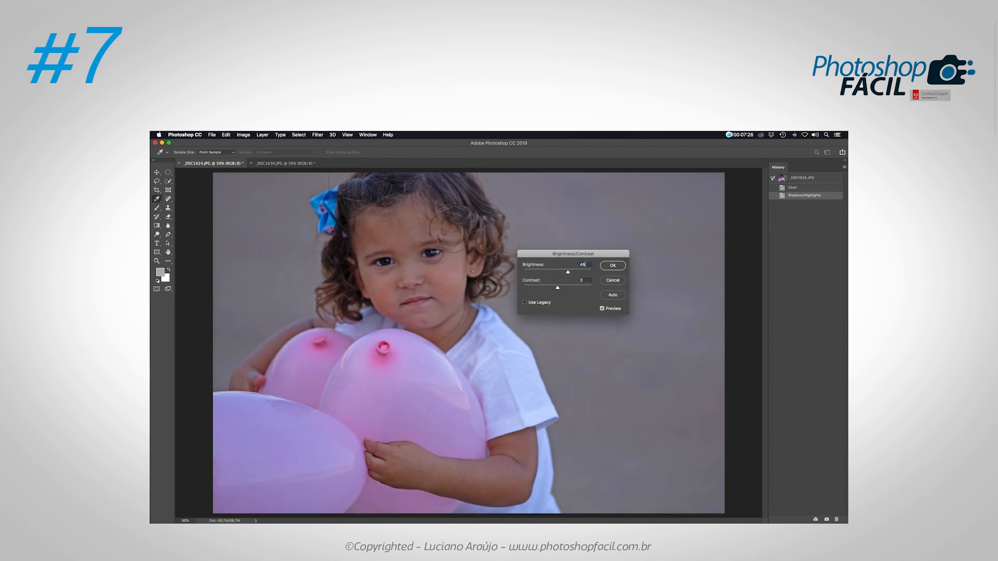
{"action": "key", "text": "Tab"}
{"action": "type", "text": "27"}
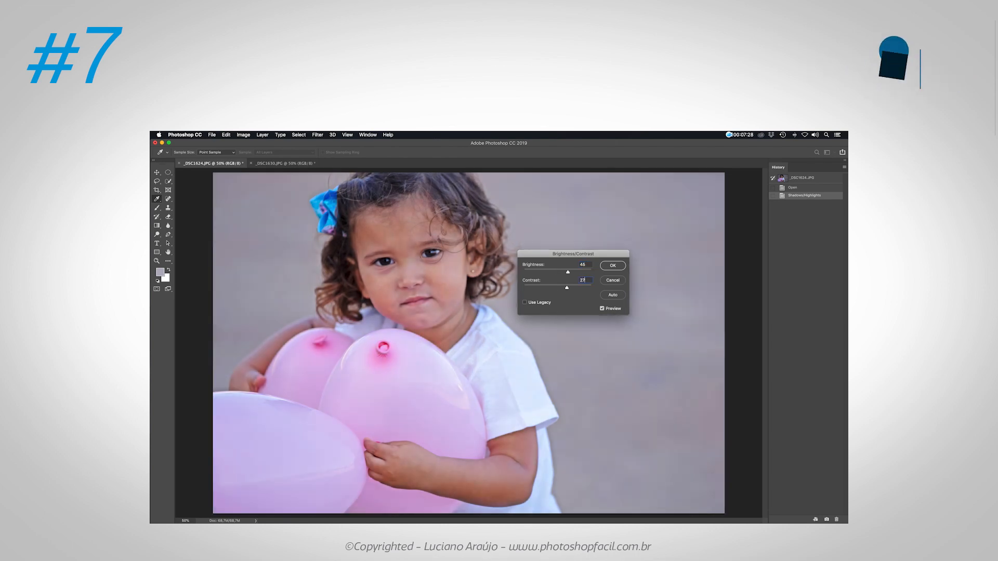
{"action": "left_click", "coordinate": [612, 266]}
{"action": "key", "text": "v"}
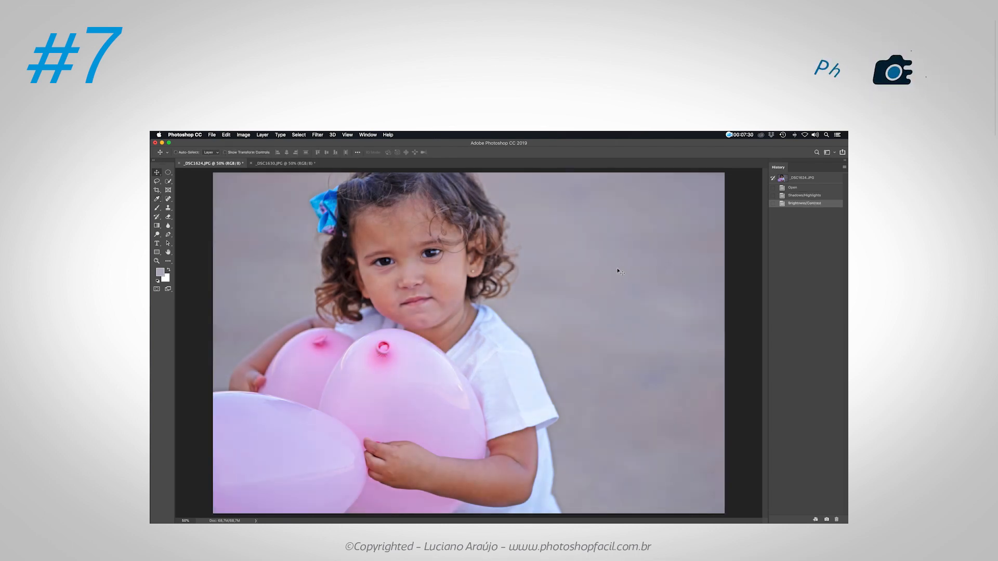
Step: Compare the two adjusted balloon photos, and crop _DSC1630.JPG to a tighter, nearly square frame around the girl and her balloons
{"action": "left_click", "coordinate": [288, 164]}
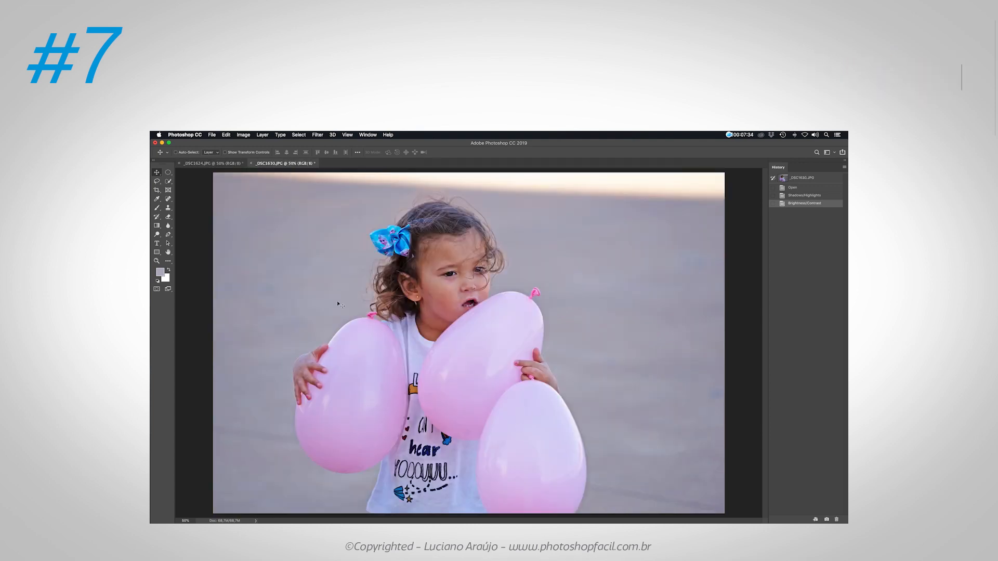
{"action": "left_click", "coordinate": [213, 163]}
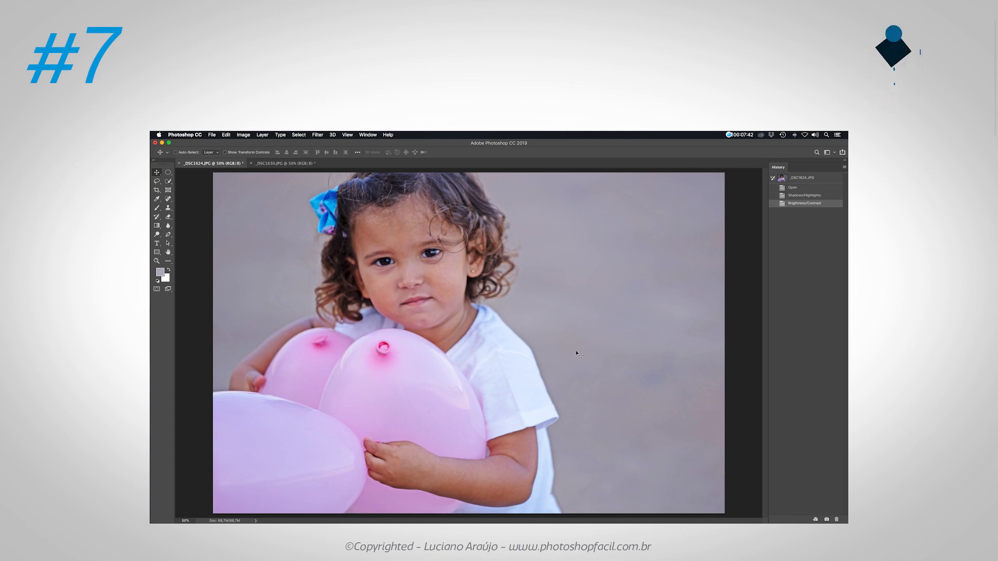
{"action": "left_click", "coordinate": [285, 163]}
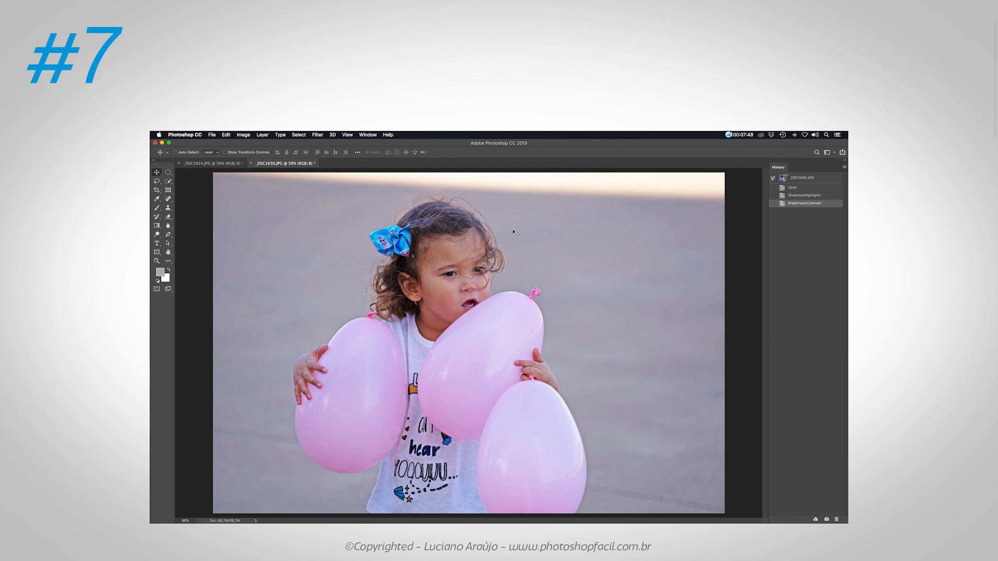
{"action": "key", "text": "c"}
{"action": "left_click_drag", "start_coordinate": [267, 186], "coordinate": [600, 511]}
{"action": "left_click_drag", "start_coordinate": [465, 183], "coordinate": [487, 186]}
{"action": "left_click_drag", "start_coordinate": [641, 346], "coordinate": [648, 343]}
{"action": "left_click_drag", "start_coordinate": [468, 500], "coordinate": [468, 479]}
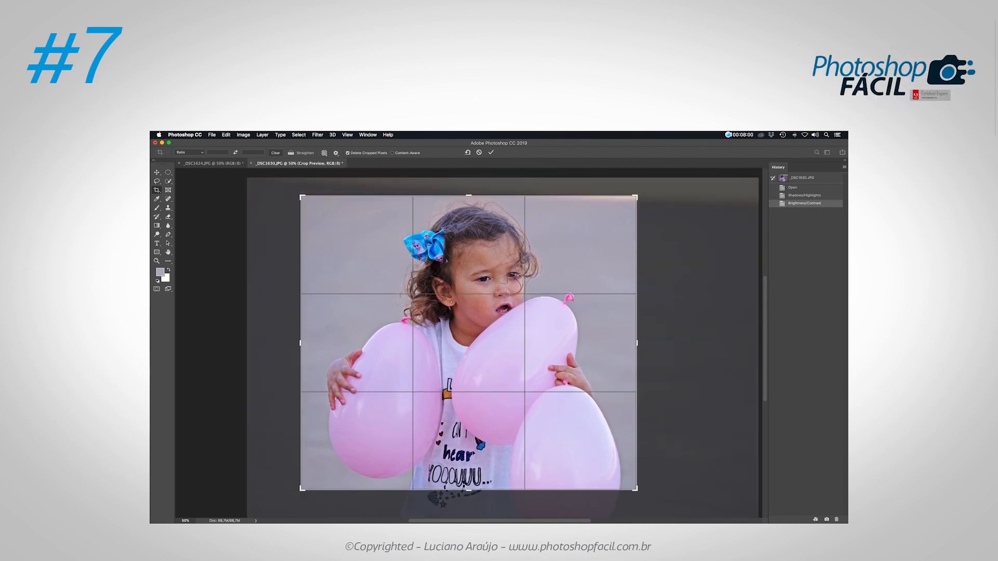
{"action": "key", "text": "Return"}
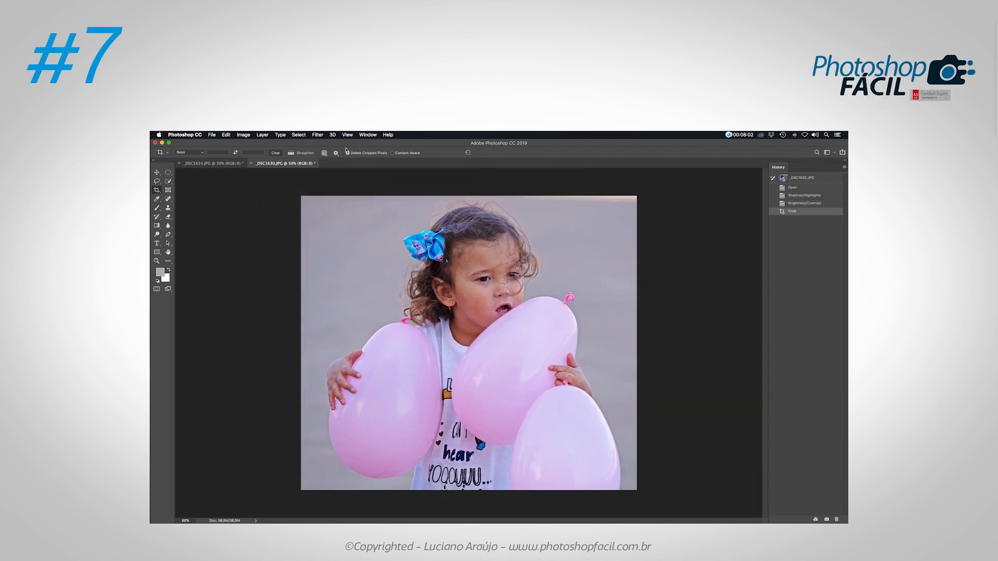
Step: Crop the closer portrait (_DSC1624.JPG) by trimming empty background on its right side and a strip along its bottom edge
{"action": "left_click", "coordinate": [214, 163]}
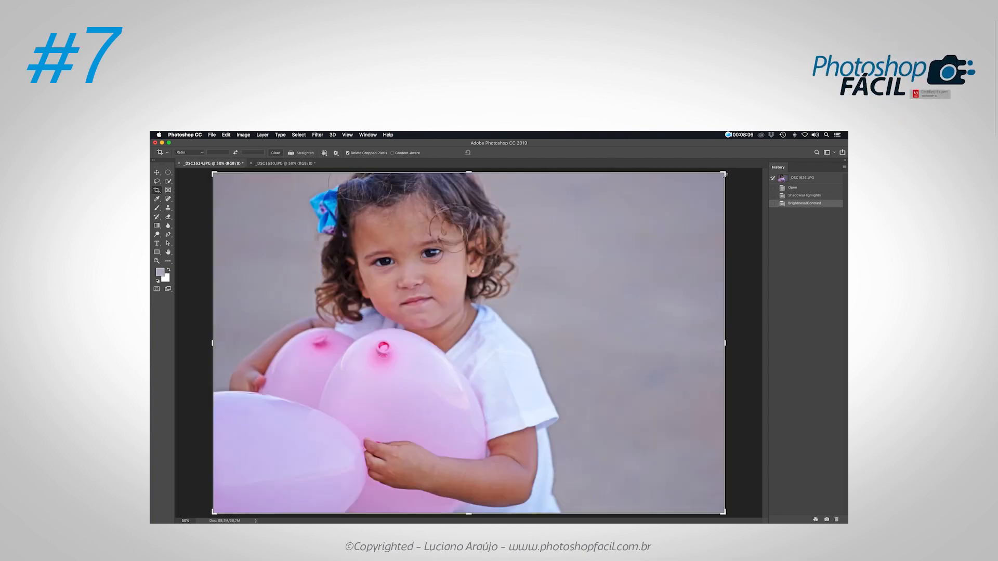
{"action": "mouse_move", "coordinate": [723, 175]}
{"action": "left_mouse_down"}
{"action": "mouse_move", "coordinate": [661, 217]}
{"action": "mouse_move", "coordinate": [681, 193]}
{"action": "mouse_move", "coordinate": [662, 201]}
{"action": "mouse_move", "coordinate": [724, 173]}
{"action": "left_mouse_up"}
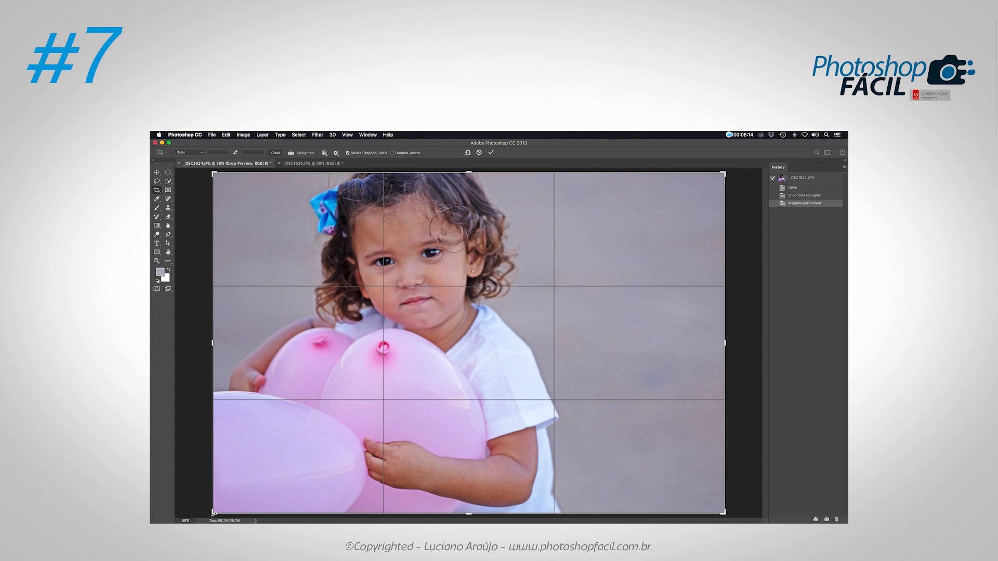
{"action": "left_click_drag", "start_coordinate": [213, 513], "coordinate": [243, 474]}
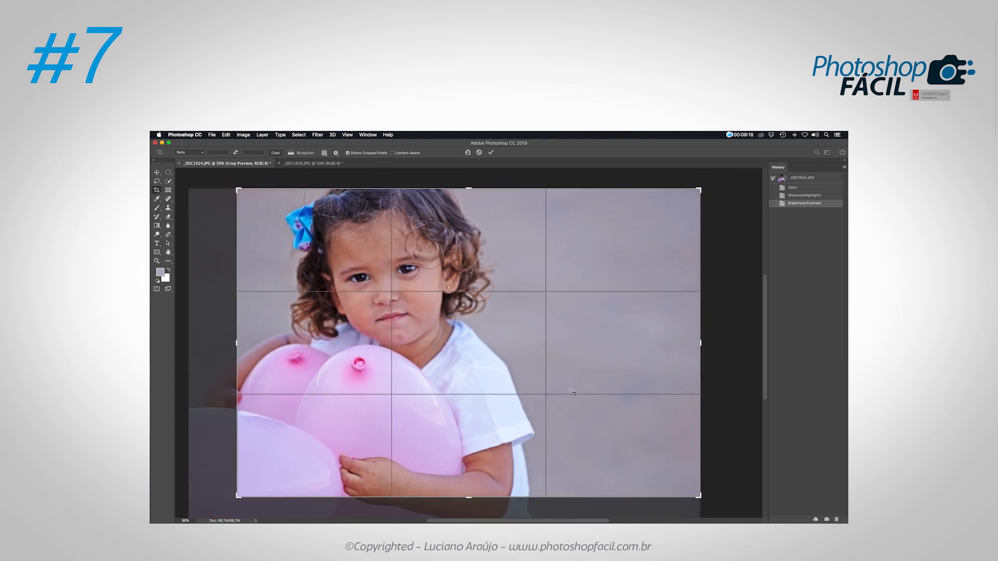
{"action": "left_click_drag", "start_coordinate": [587, 343], "coordinate": [629, 337]}
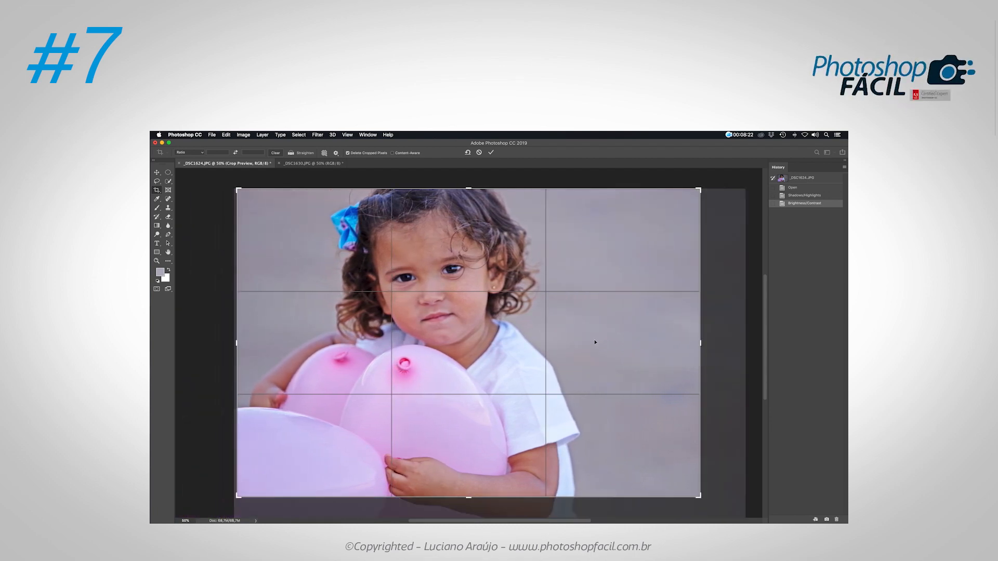
{"action": "key", "text": "Return"}
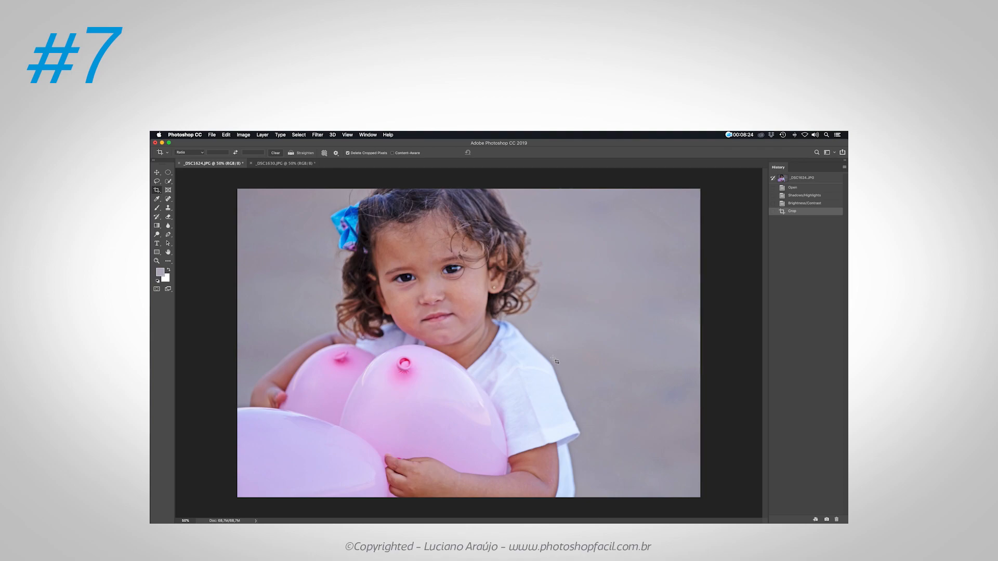